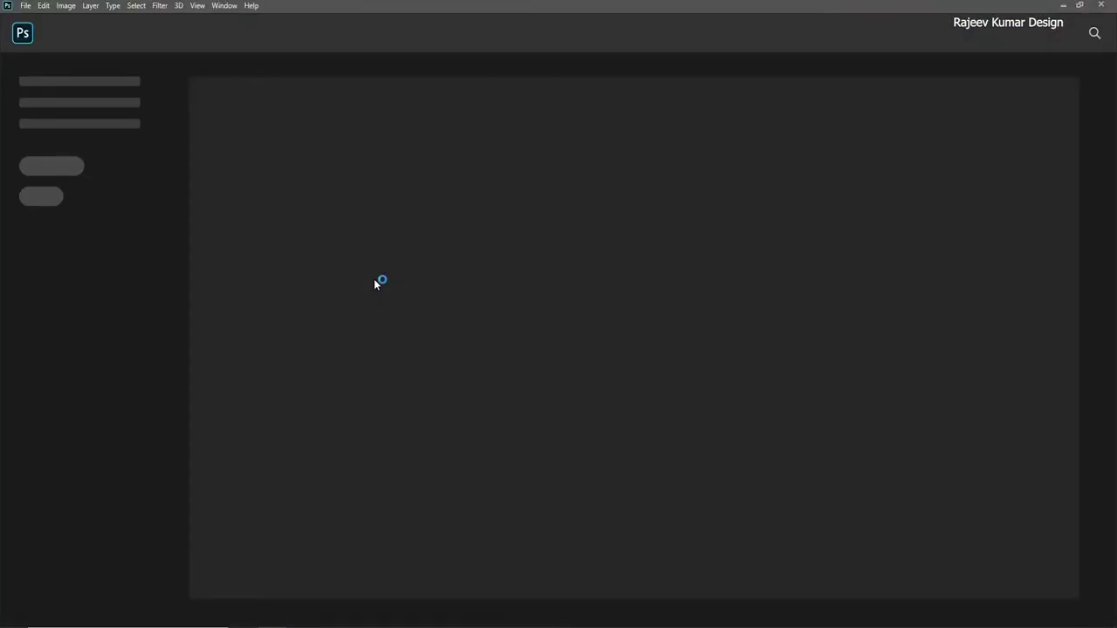
- Create a new 1920 × 1080 px, 72 ppi document with a white Background layer
click(26, 5)
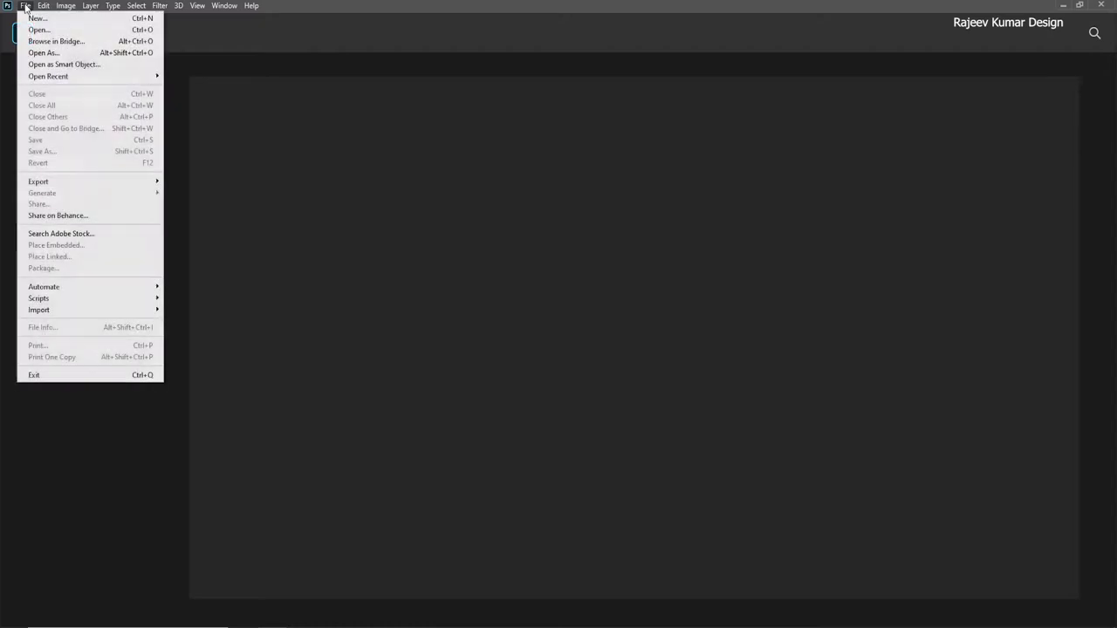
click(44, 22)
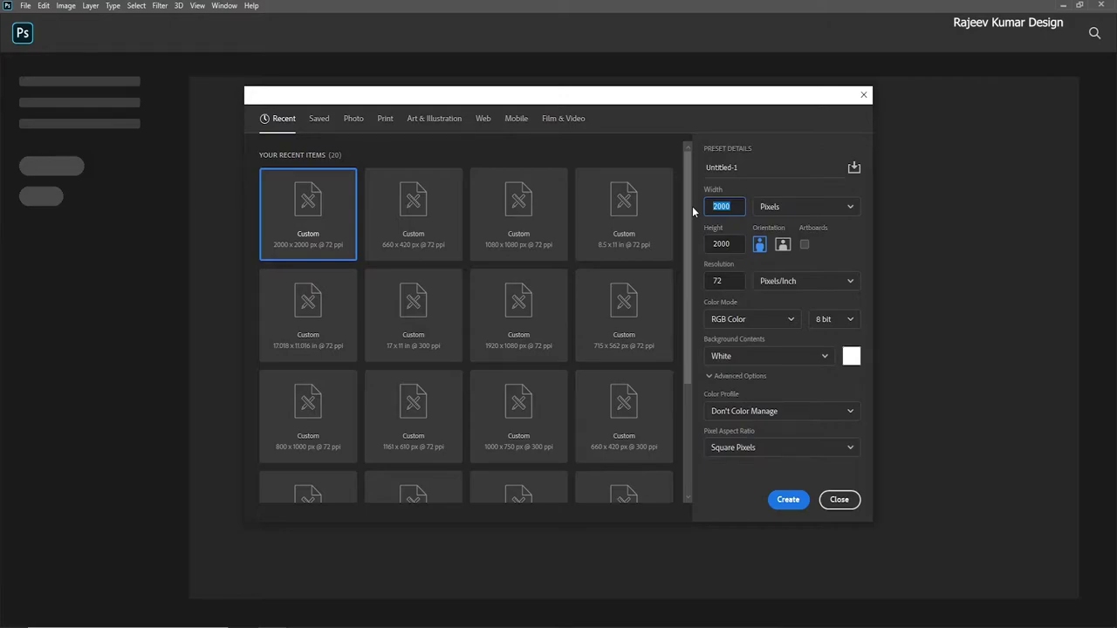
text(1920)
key(Tab)
key(Tab)
text(10)
click(788, 499)
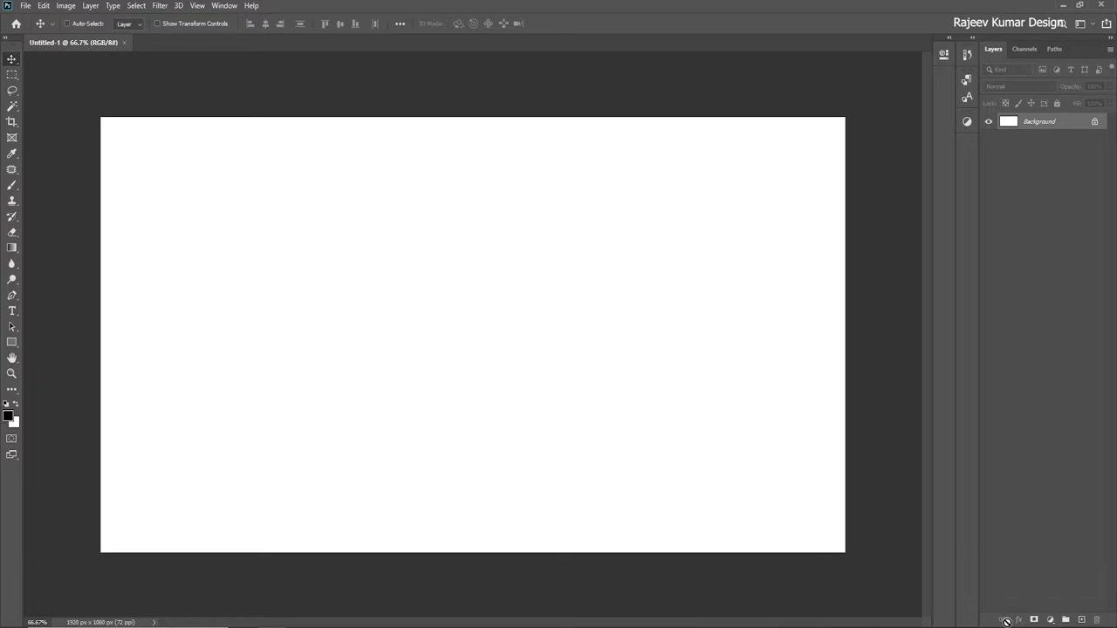
- Unlock the Background, add a black Solid Color fill layer, and switch to Notepad's quote
click(1095, 122)
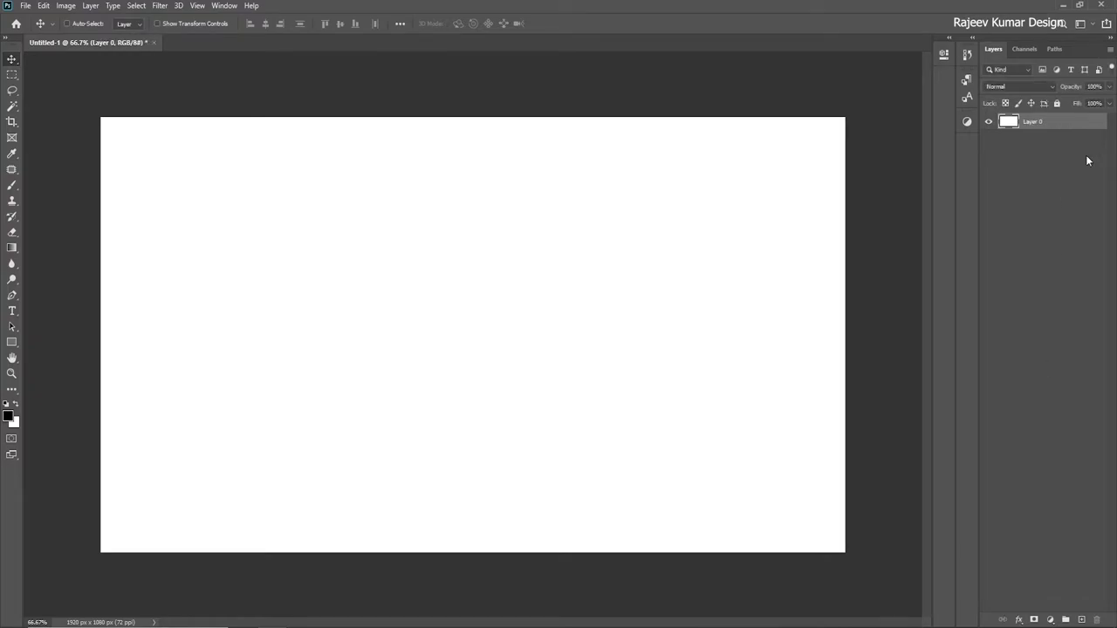
click(1050, 621)
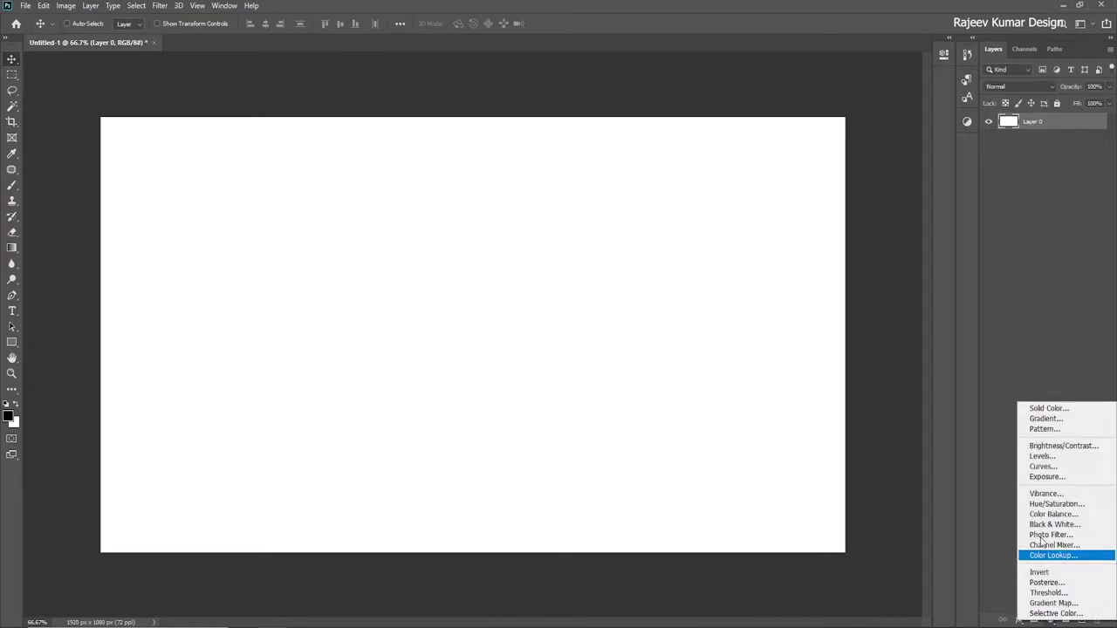
click(1042, 406)
mouse_move(732, 130)
mouse_down()
mouse_move(686, 131)
mouse_move(638, 256)
mouse_up()
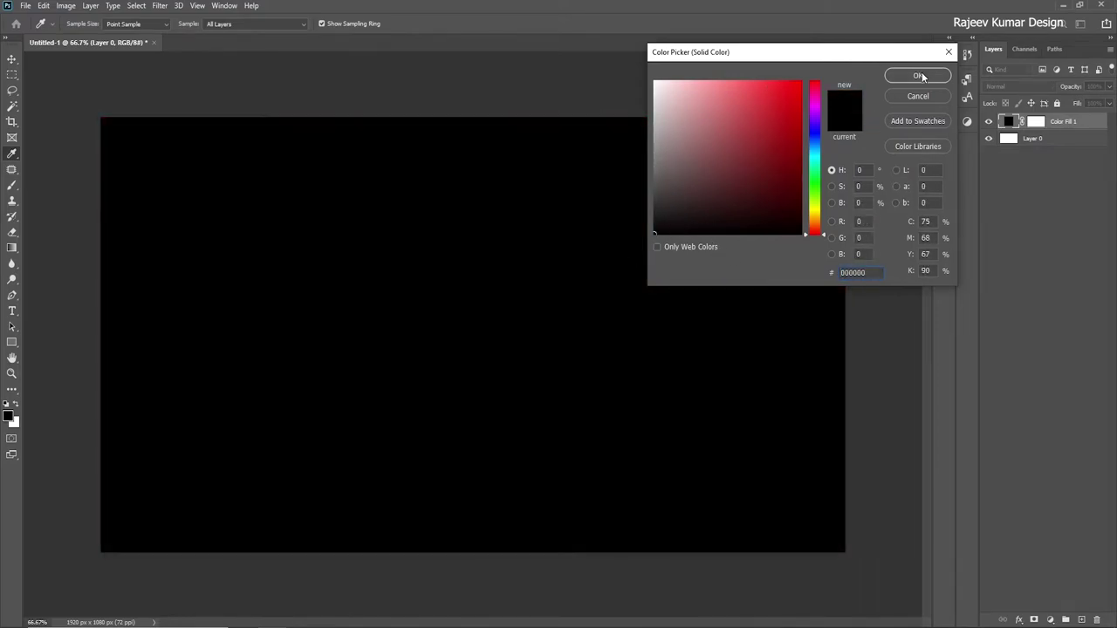
click(921, 77)
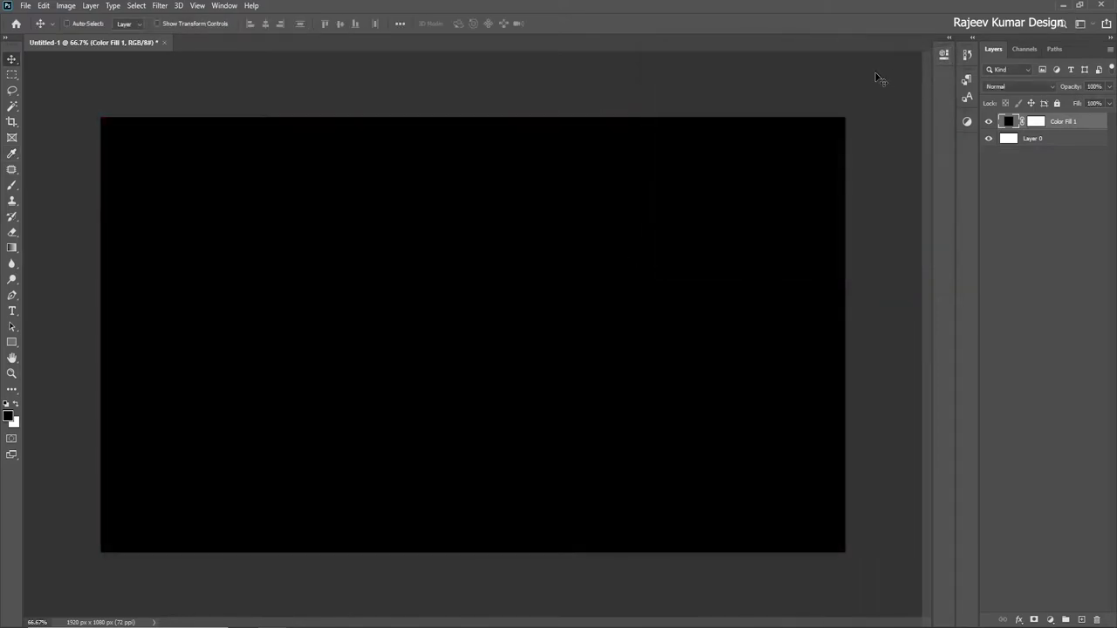
key(alt+Tab)
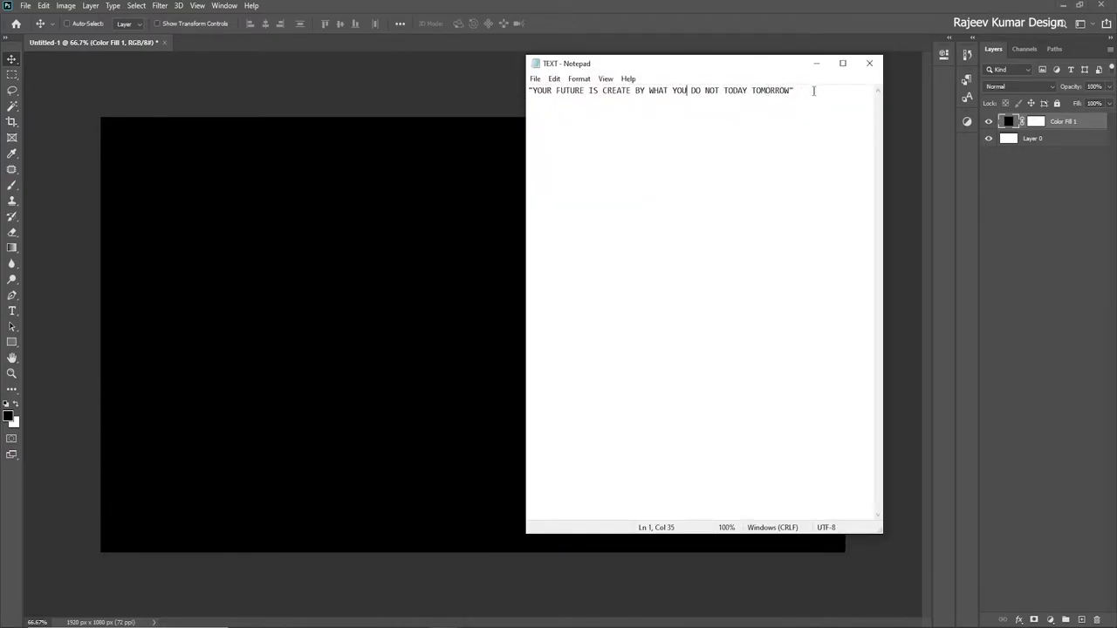
- Copy the quote from its start through WHAT in Notepad
drag(808, 89, 527, 87)
click(544, 111)
drag(669, 90, 487, 90)
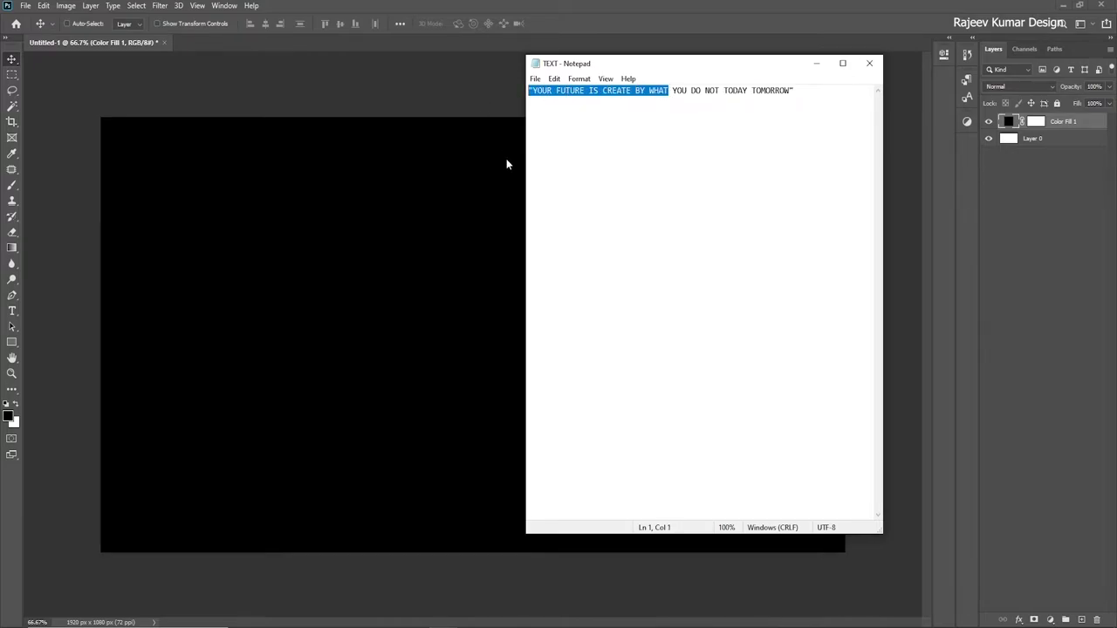
click(328, 89)
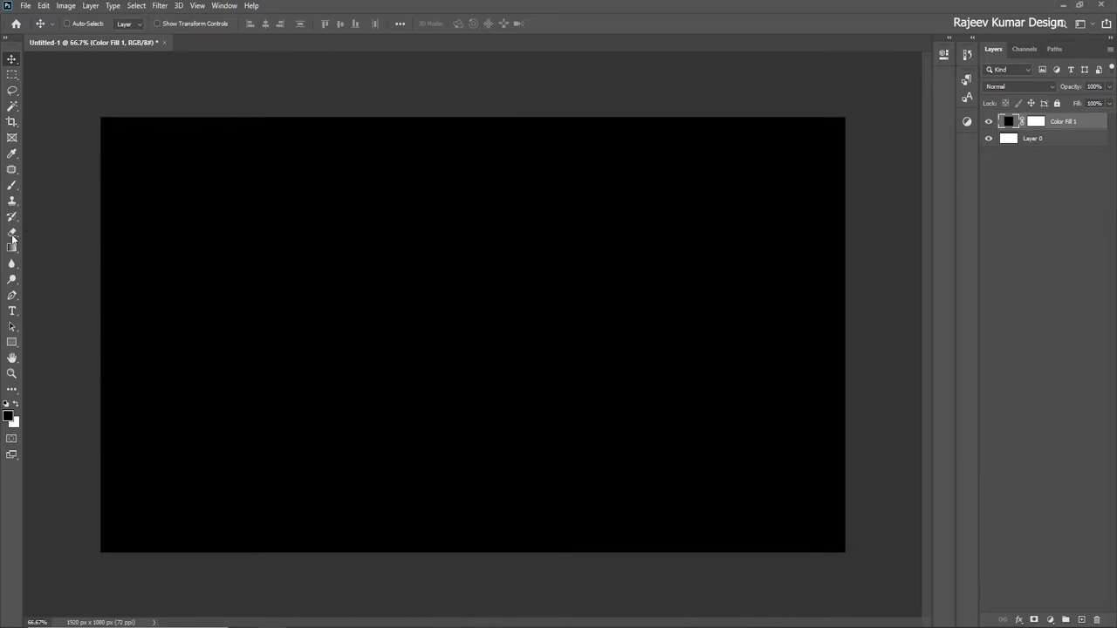
- Paste the quote line into a new 131 pt text layer on the canvas
click(11, 311)
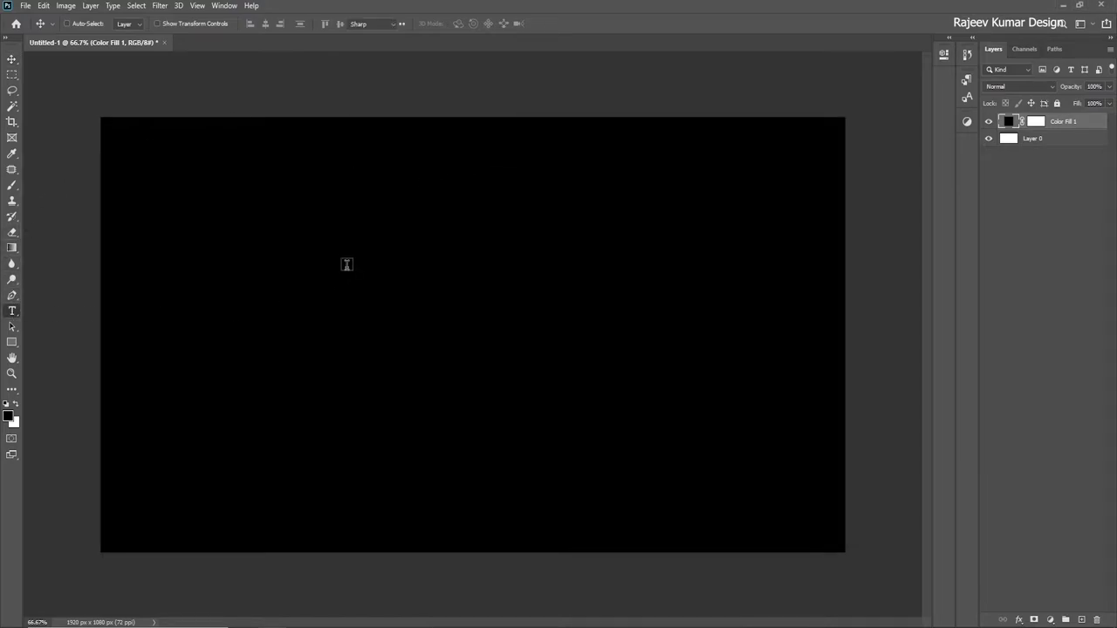
click(346, 269)
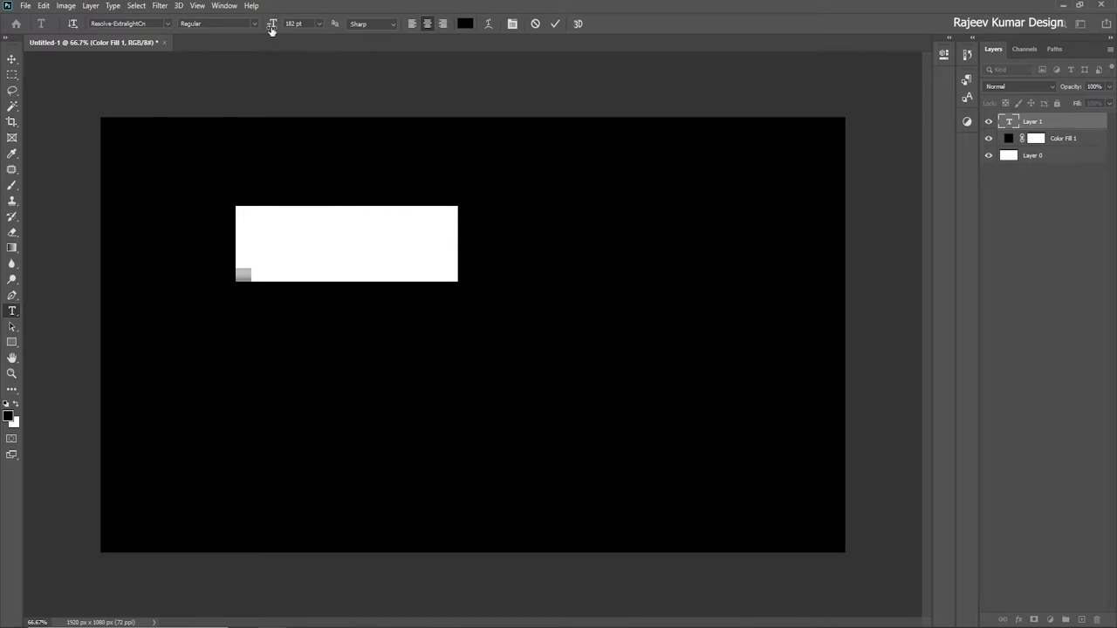
drag(271, 29, 243, 40)
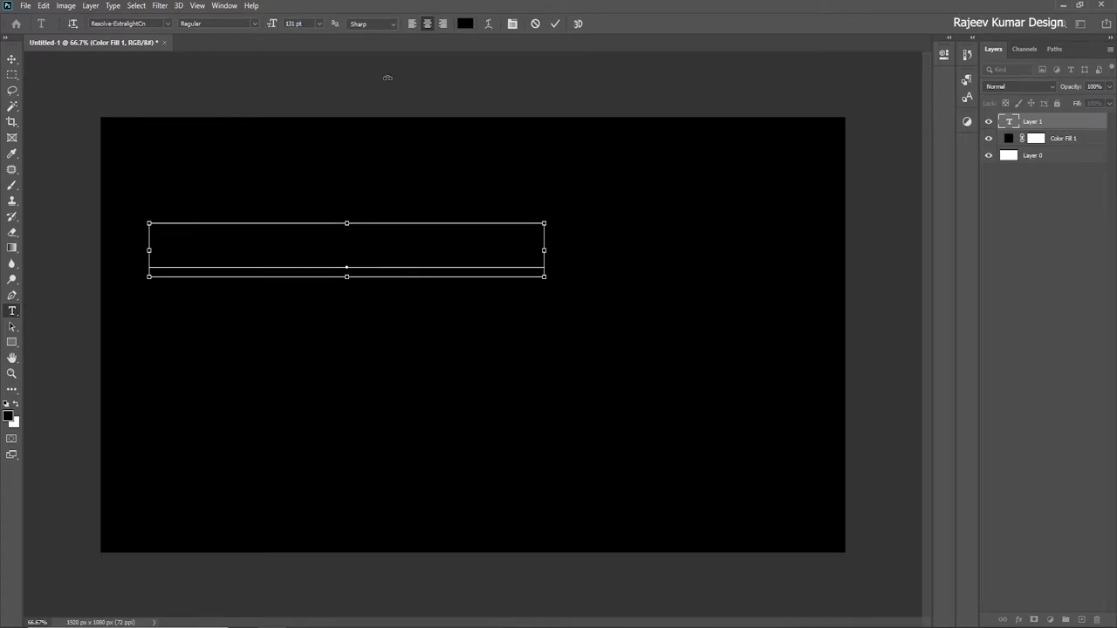
key(ctrl+a)
- Set the quote text to white (ffffff) in Bebas Neue Bold
click(465, 23)
text(ffffff)
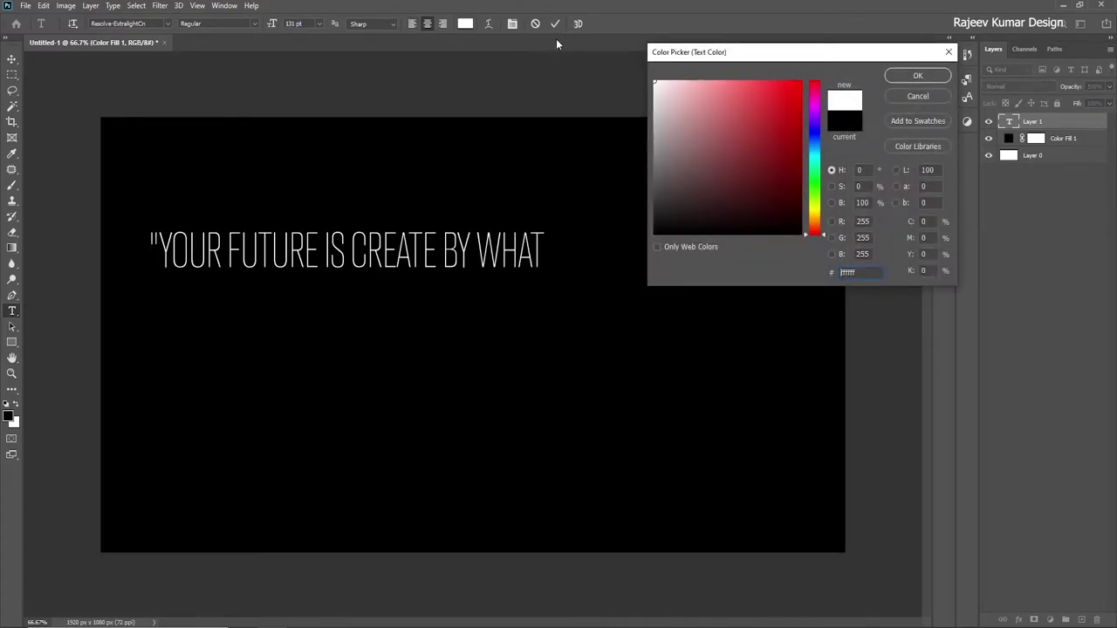
click(915, 77)
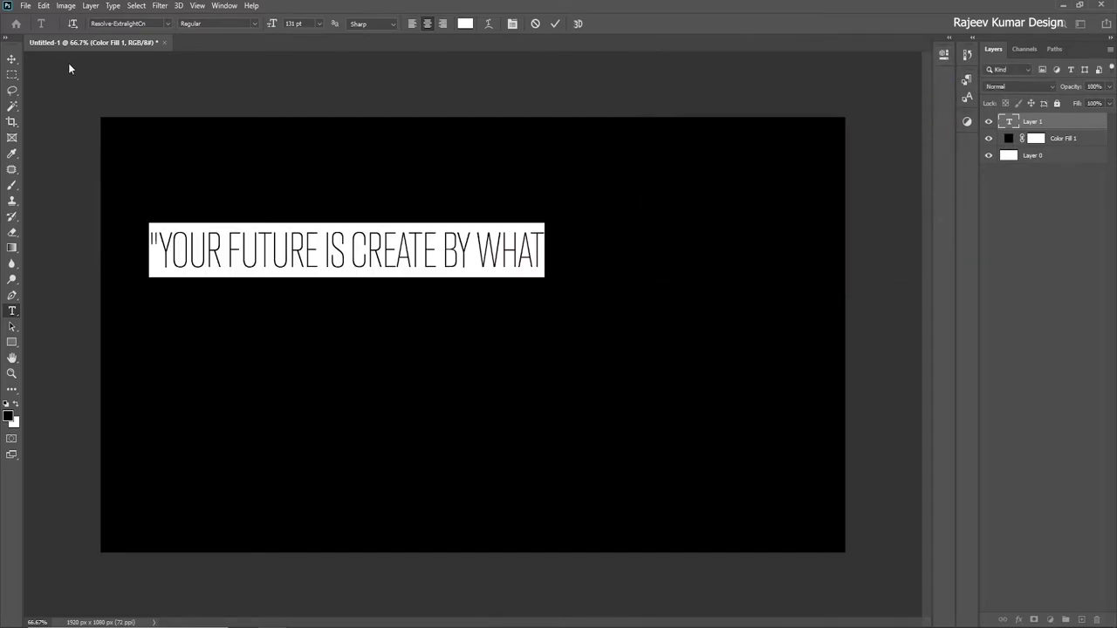
click(168, 24)
text(BEB)
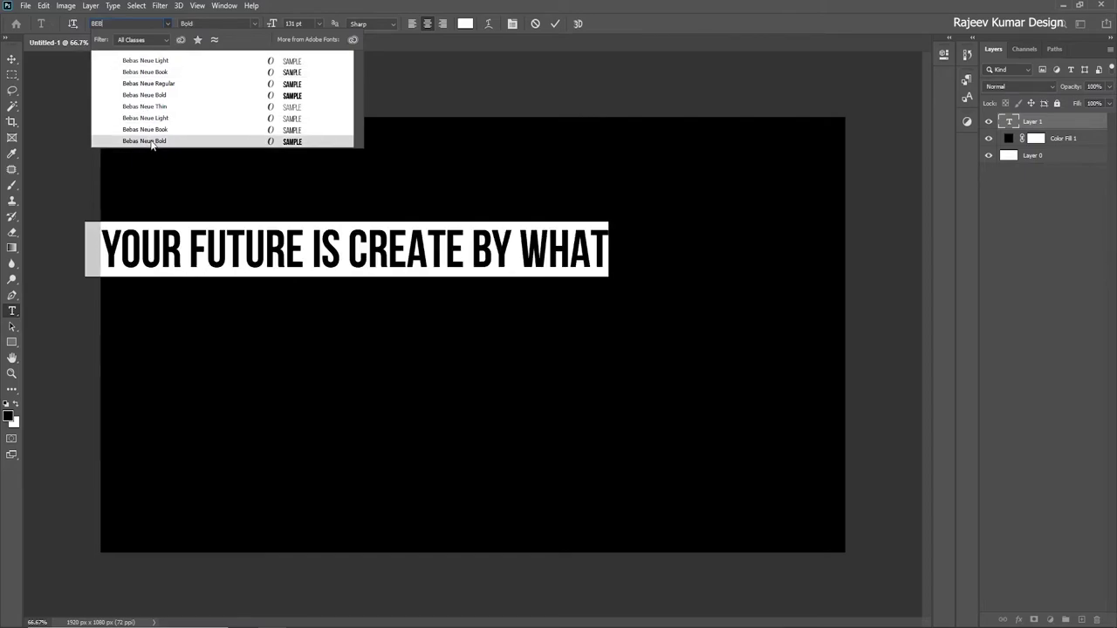
click(152, 141)
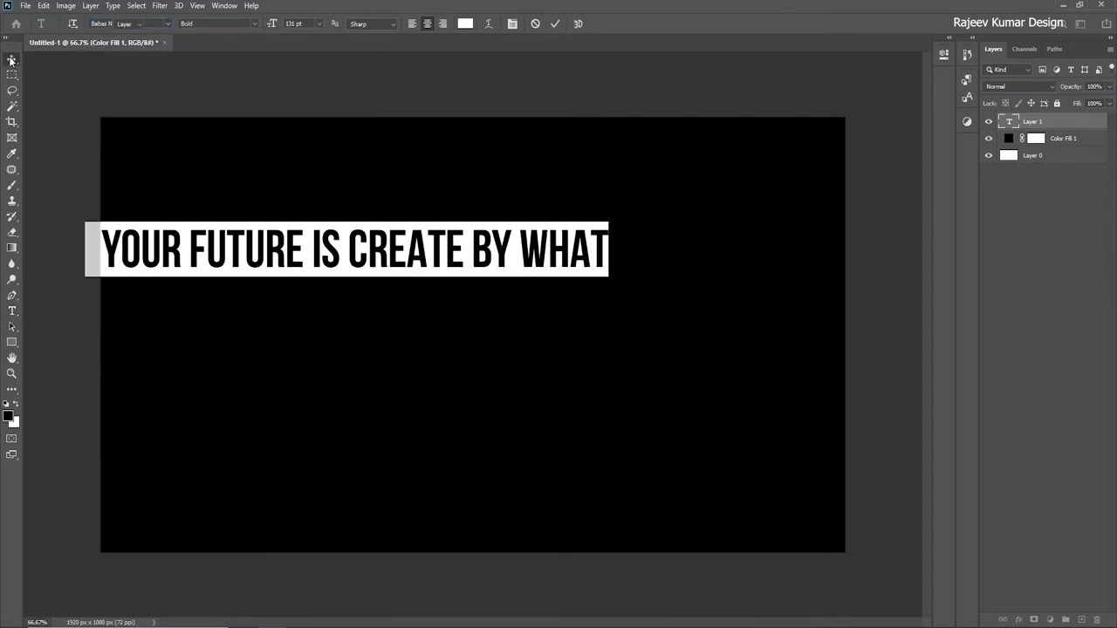
- Move the quote line and scale it down to about 88.73 pt with Free Transform
click(13, 59)
drag(207, 228, 306, 228)
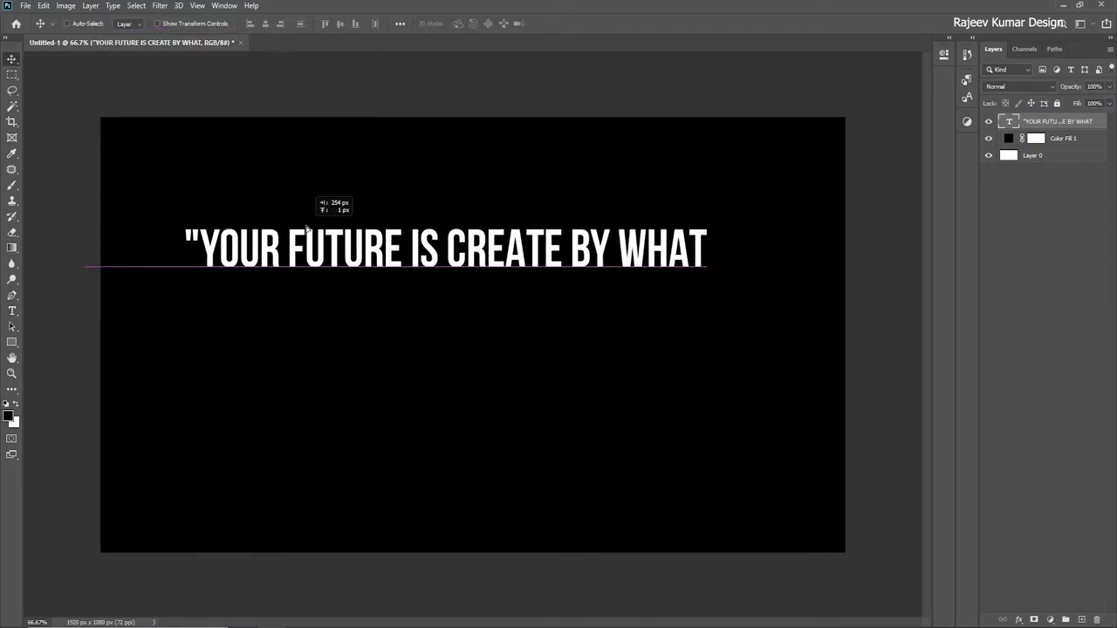
key(ctrl+t)
mouse_move(445, 228)
mouse_down()
mouse_move(444, 242)
mouse_move(499, 268)
mouse_up()
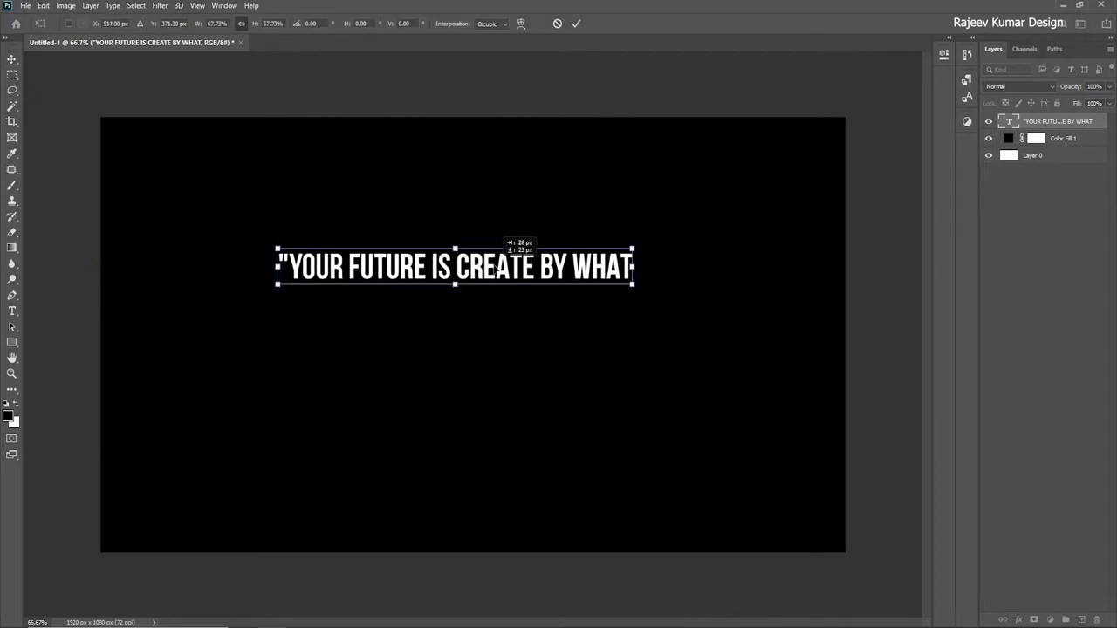
scroll(498, 270, up, 1)
key(Return)
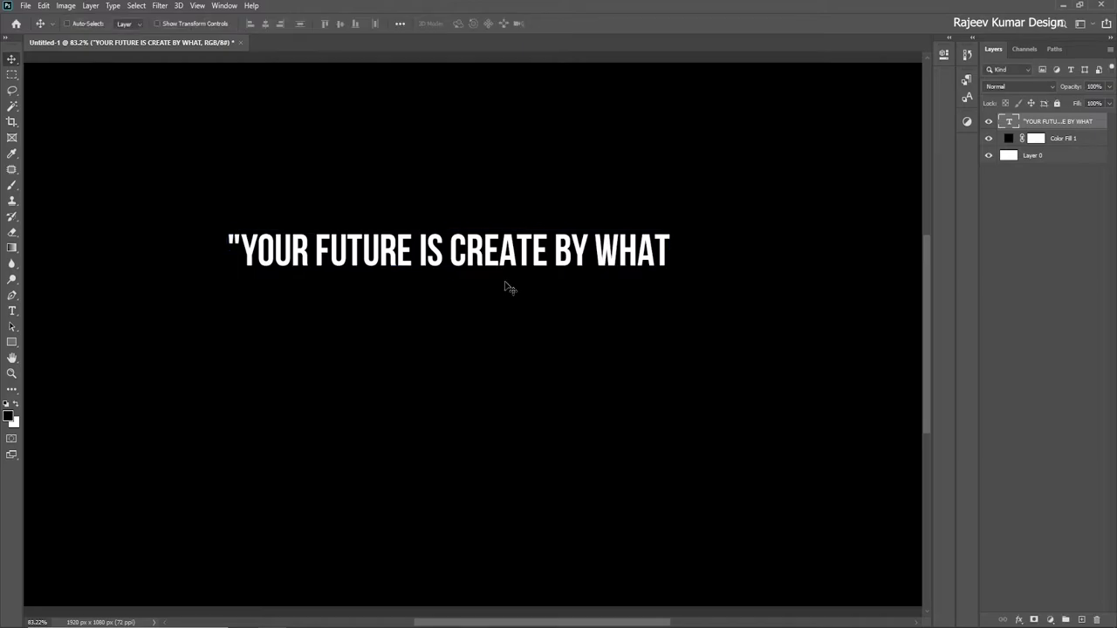
- Centre the line horizontally and vertically on the canvas and select the word FUTURE
click(406, 27)
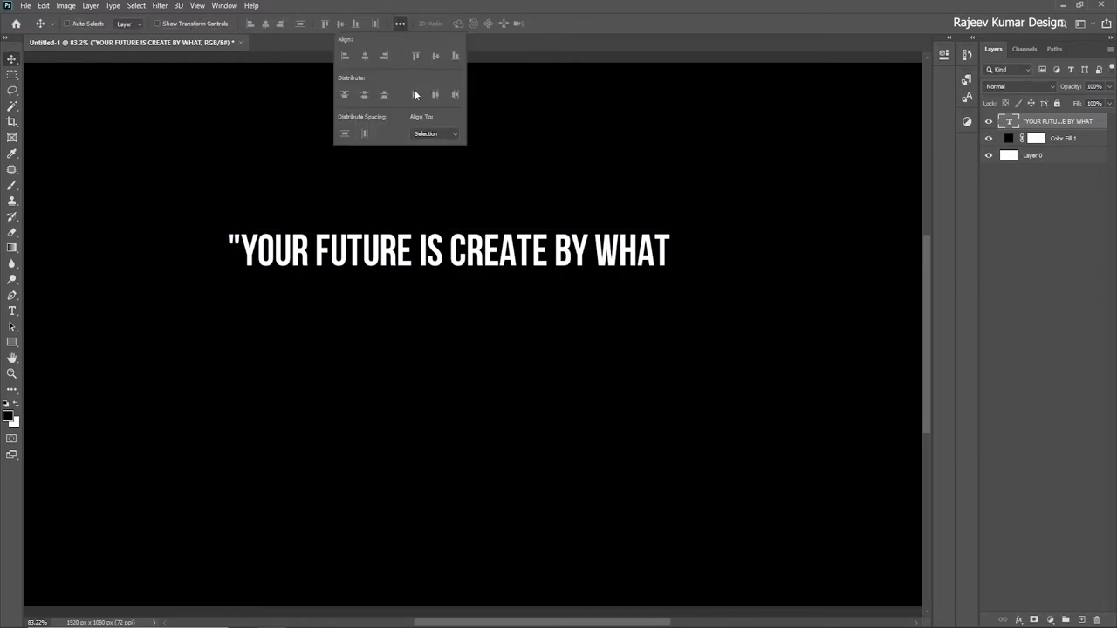
click(434, 133)
scroll(358, 92, down, 2)
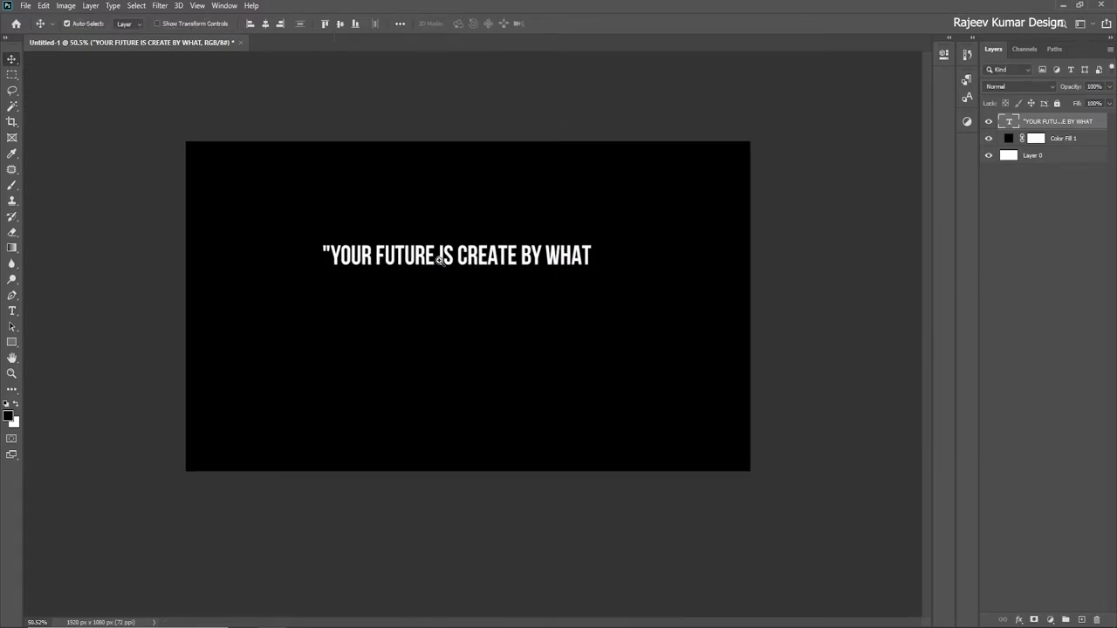
click(265, 24)
click(340, 24)
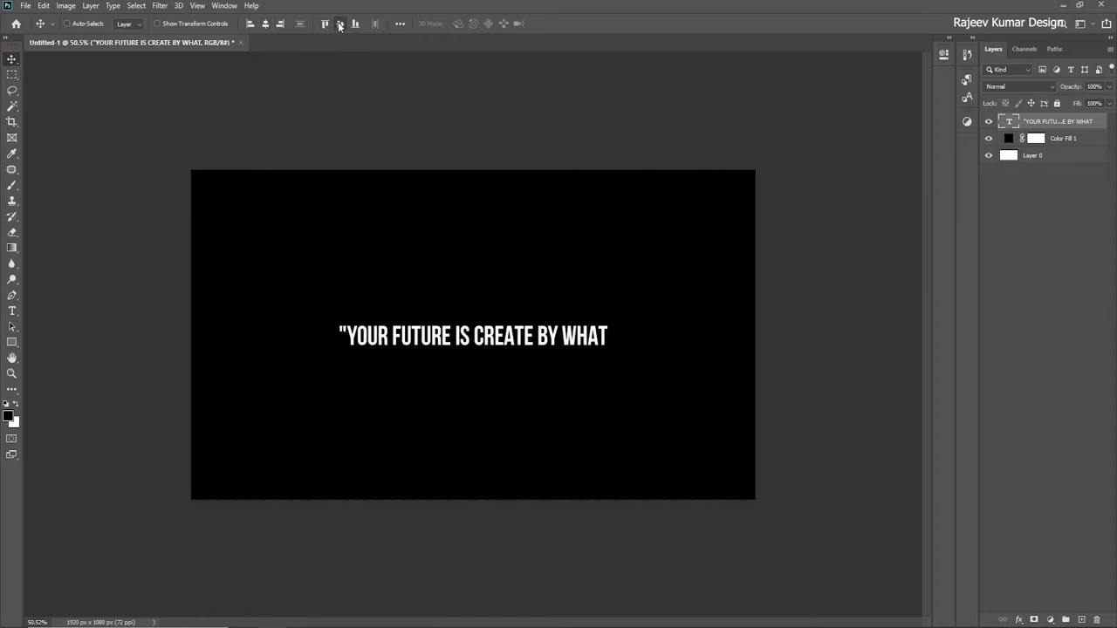
drag(424, 305, 462, 301)
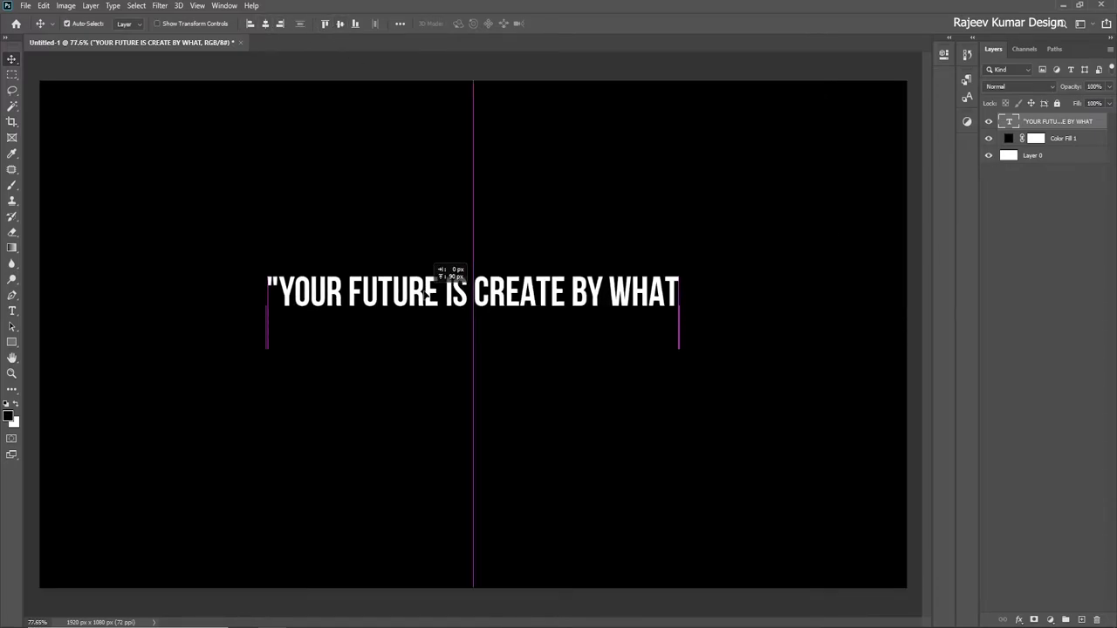
double_click(354, 297)
drag(349, 297, 438, 297)
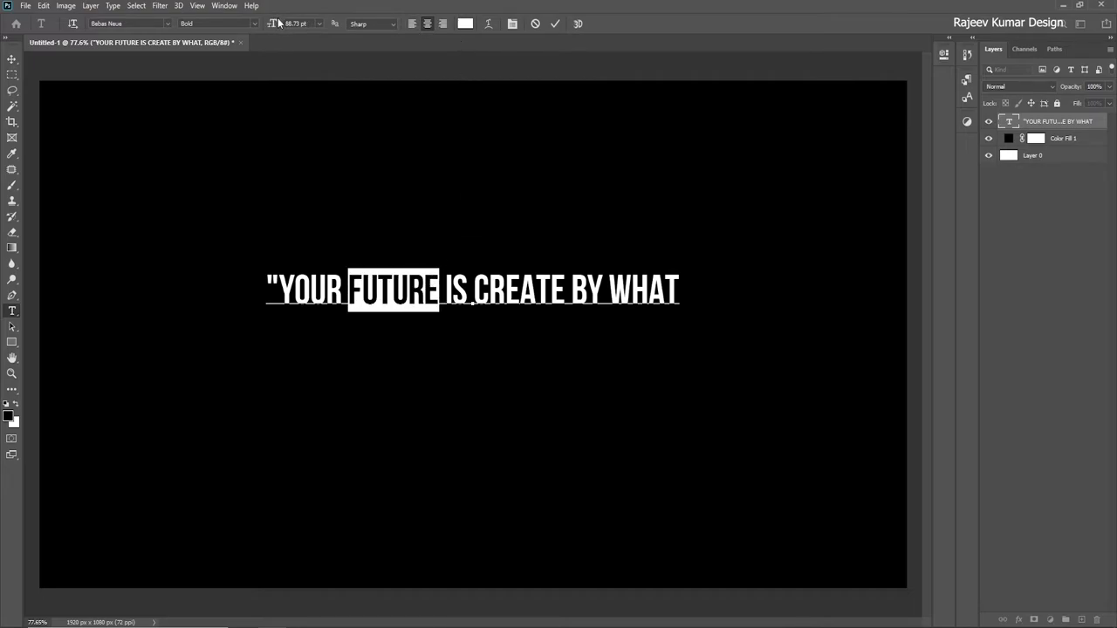
- Make FUTURE 145.73 pt and saturated yellow
drag(279, 23, 305, 23)
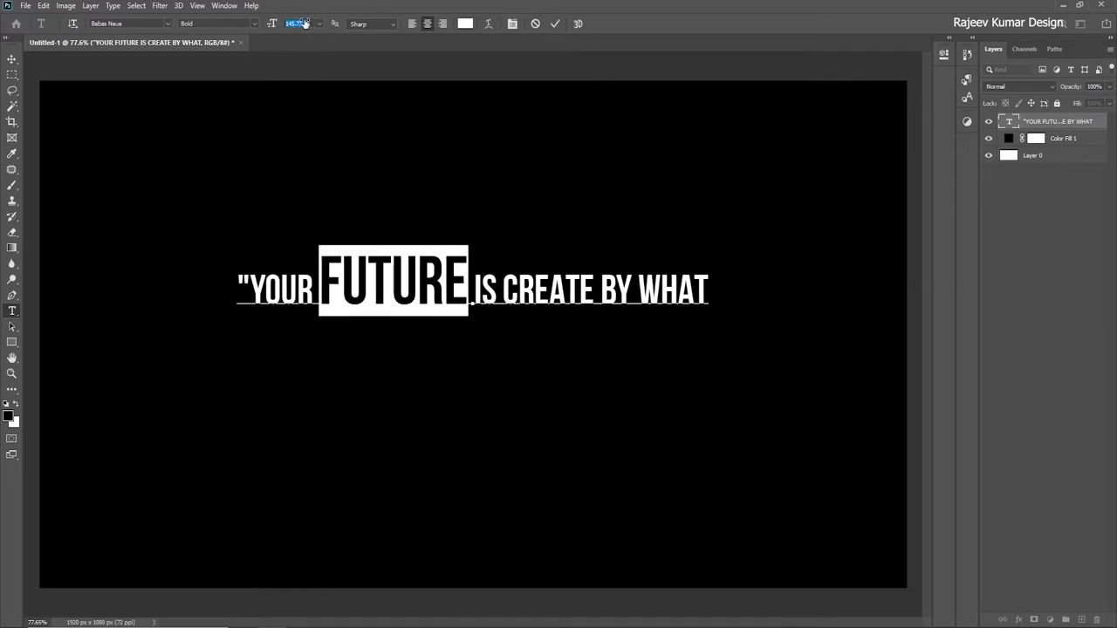
click(293, 24)
click(465, 23)
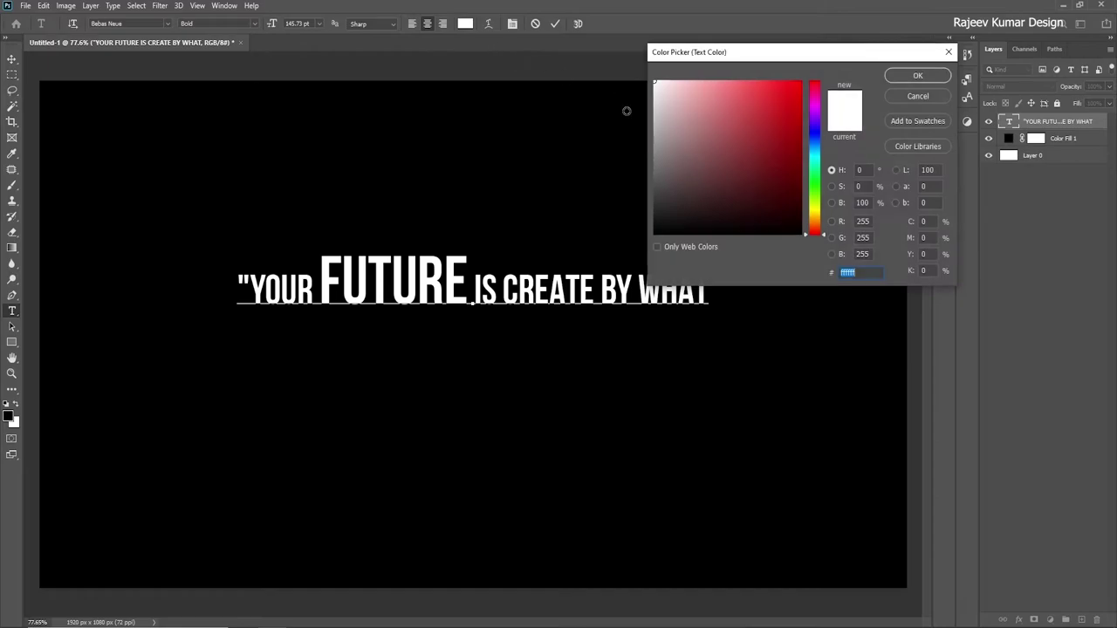
click(817, 210)
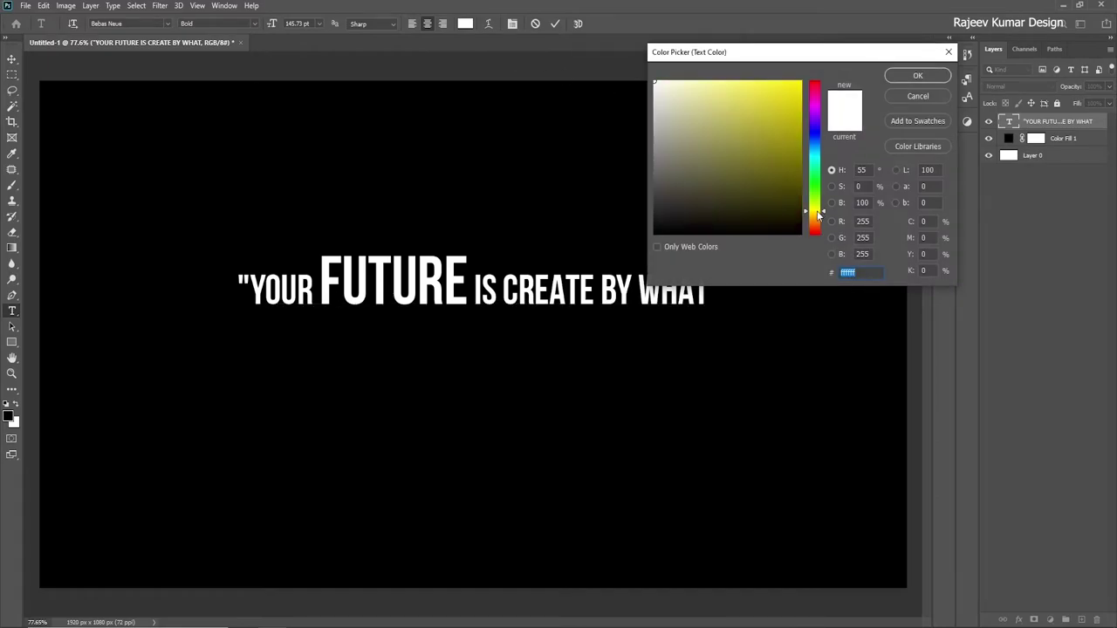
click(767, 155)
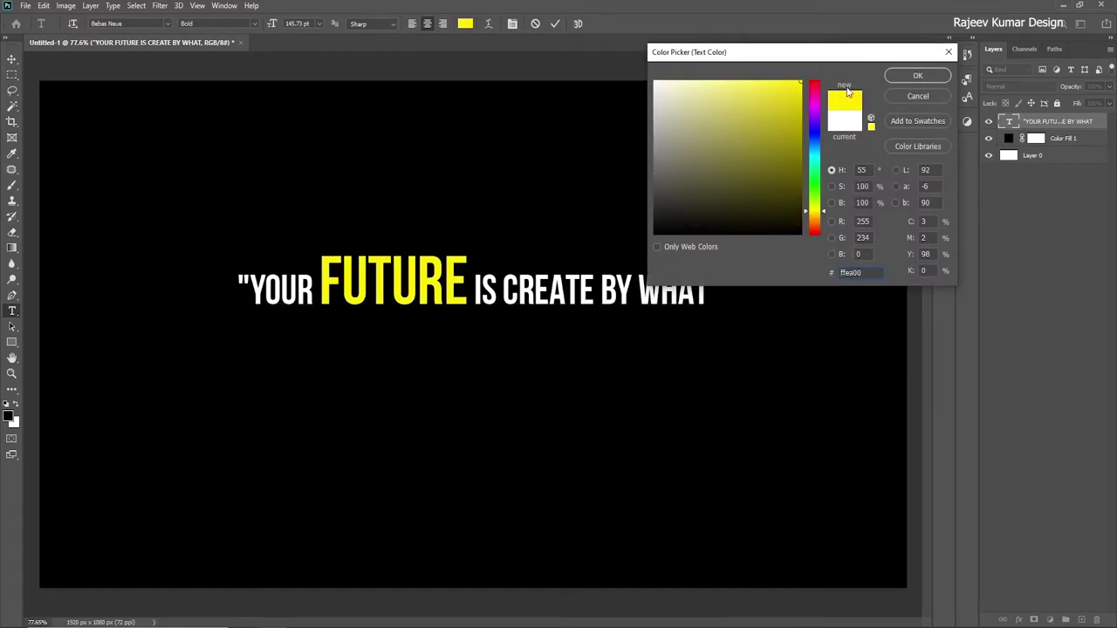
click(917, 75)
- Nudge the quote line slightly up and drag a duplicate below it
click(11, 58)
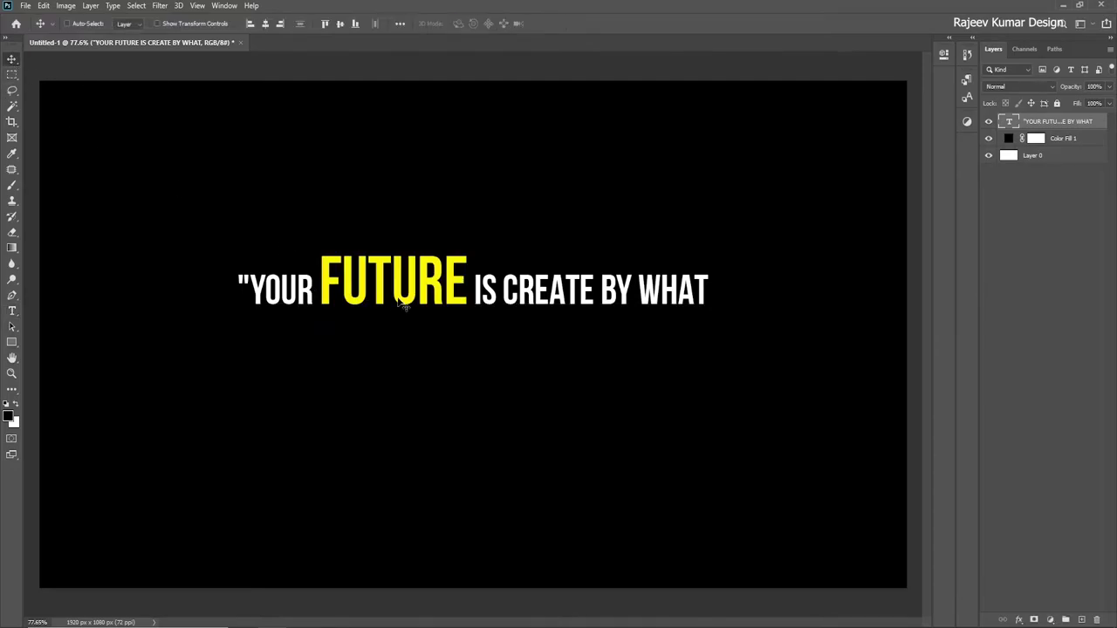
drag(422, 284, 420, 277)
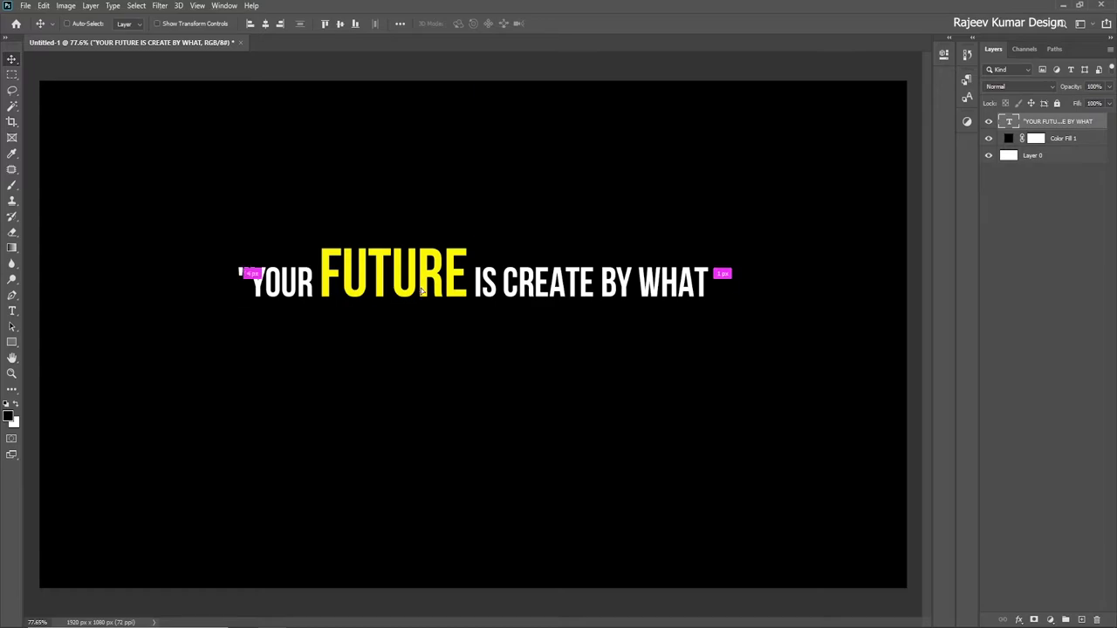
drag(422, 277, 422, 344)
- Replace the duplicated line's text with 'YOU DO NOT' copied from Notepad
key(alt+Tab)
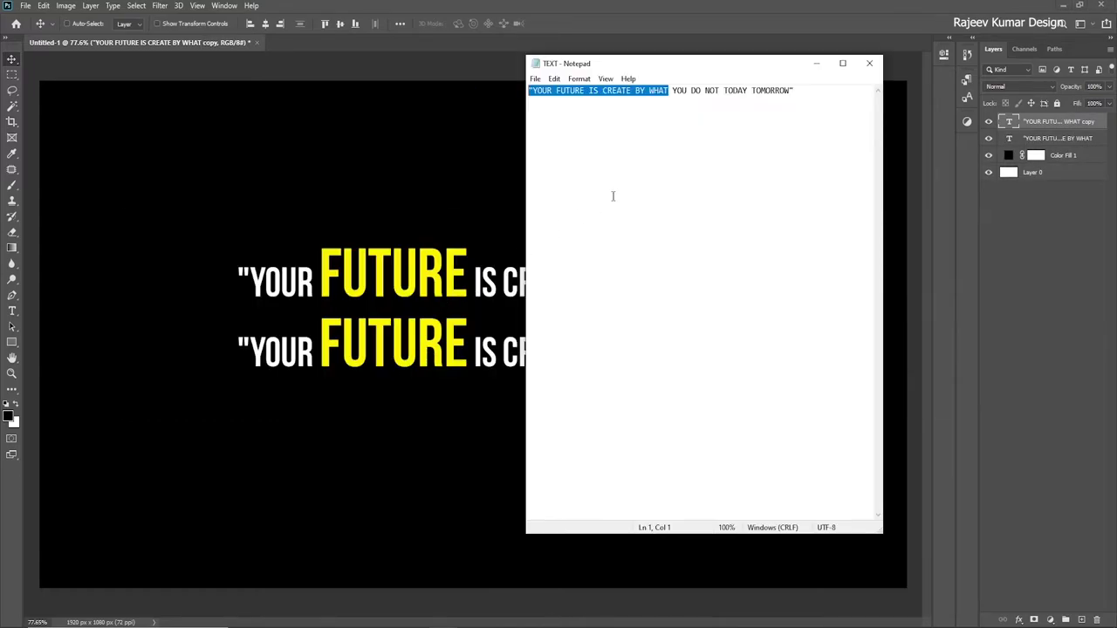
drag(672, 91, 717, 91)
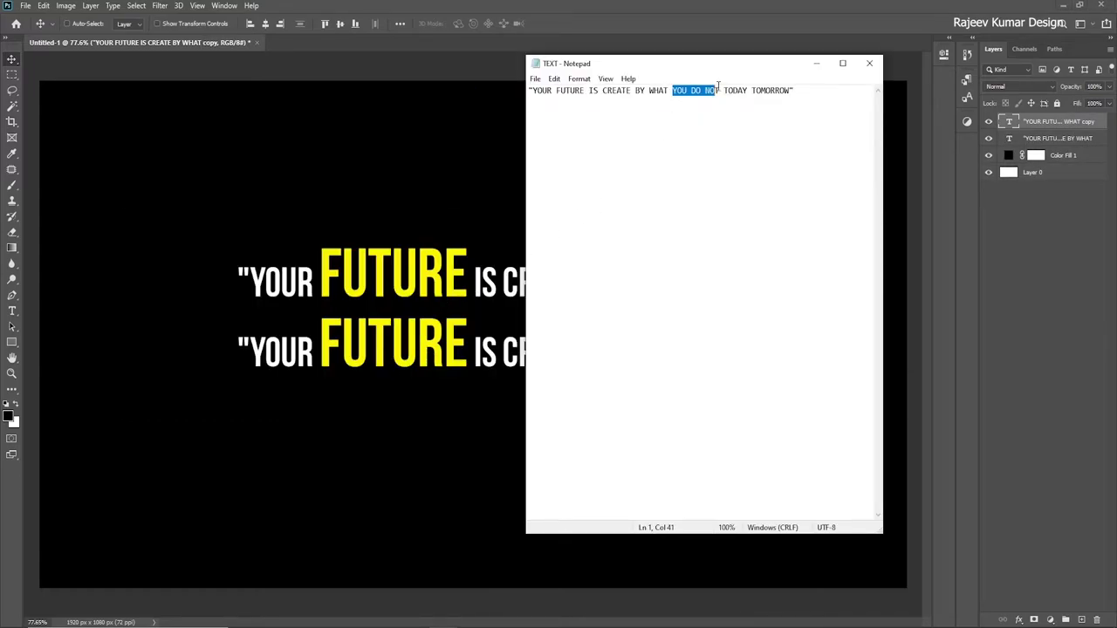
click(502, 208)
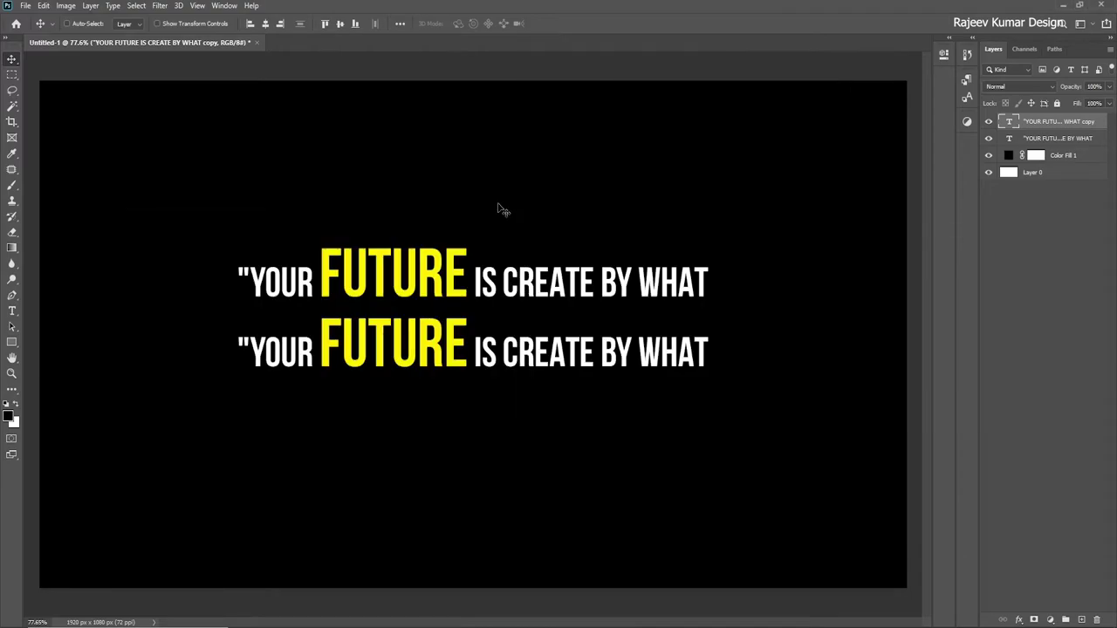
double_click(347, 358)
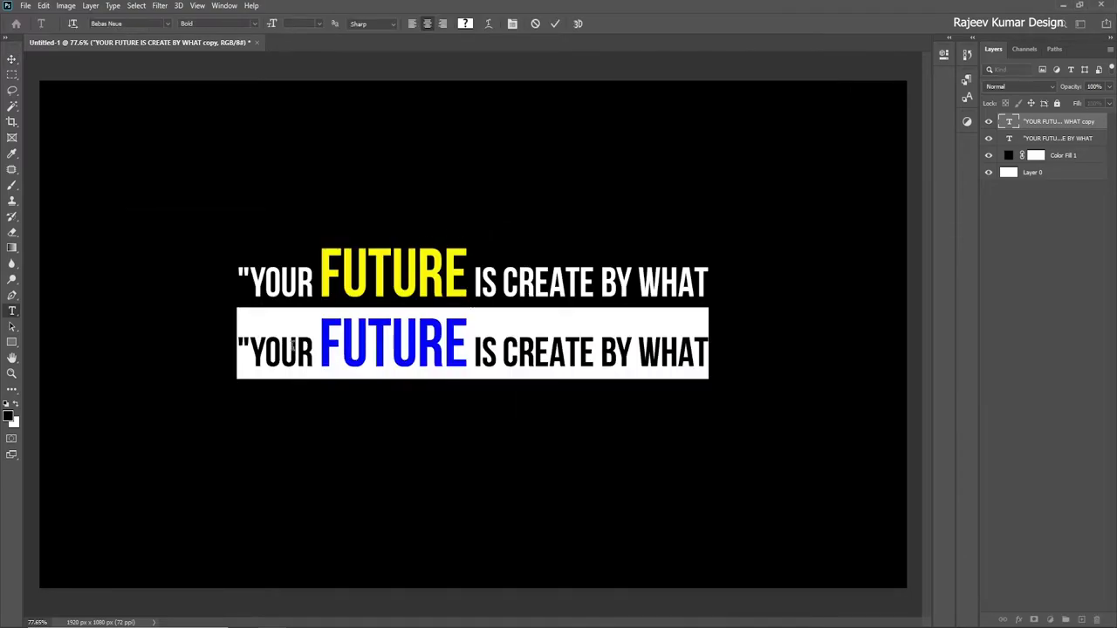
drag(296, 349, 761, 363)
key(BackSpace)
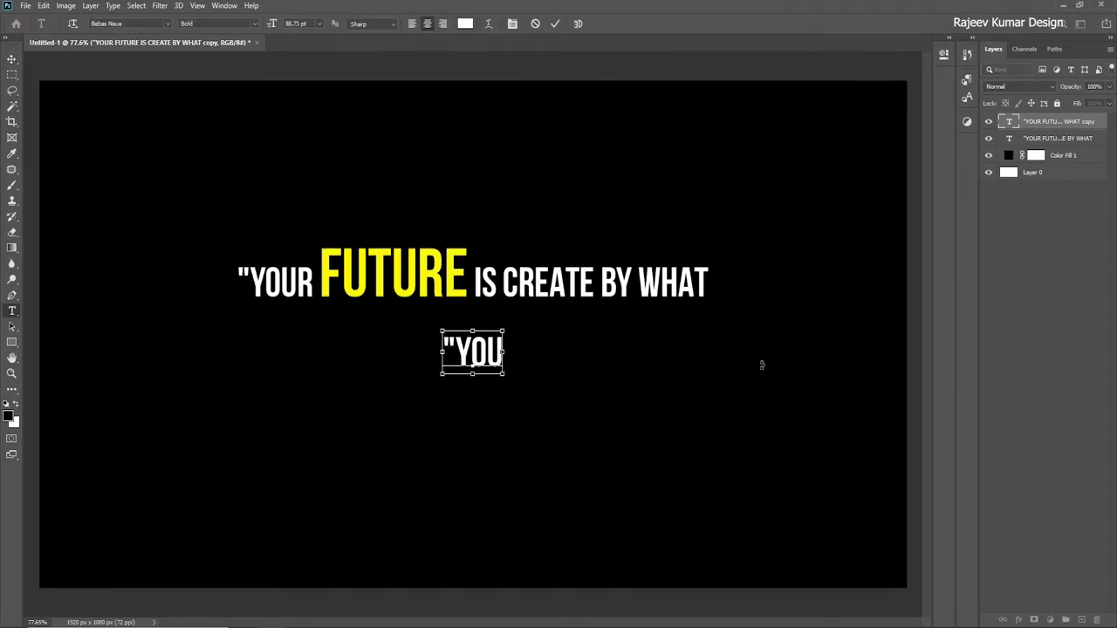
key(ctrl+a)
text(YOU DO NOT)
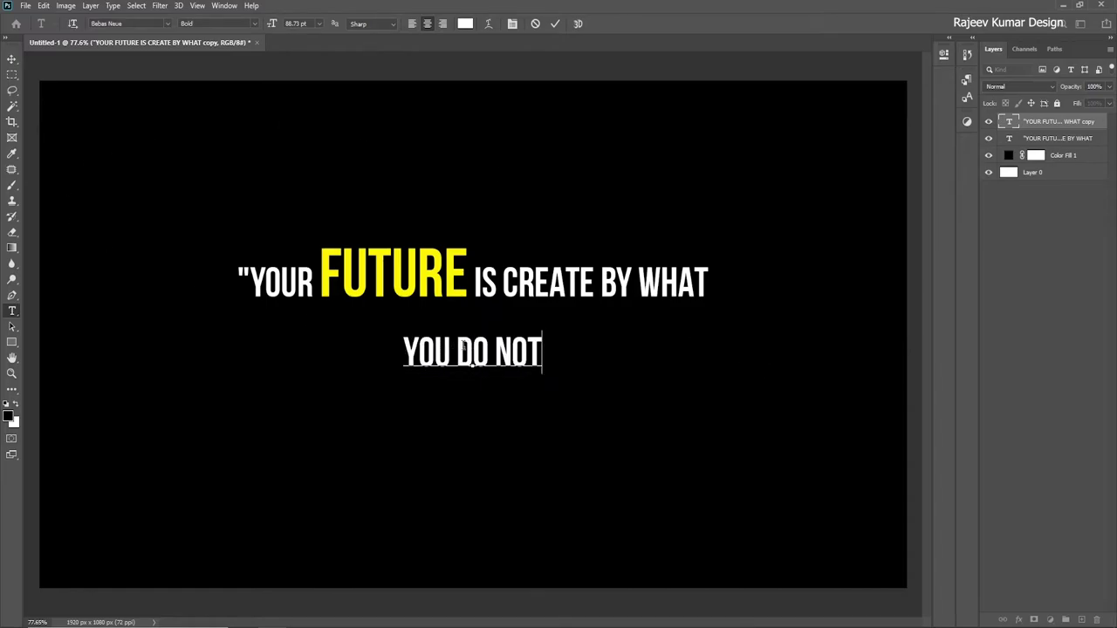
- Split it into YOU / DO NOT, right-aligned with 88.8 pt leading, moved left
click(456, 349)
key(Return)
key(ctrl+a)
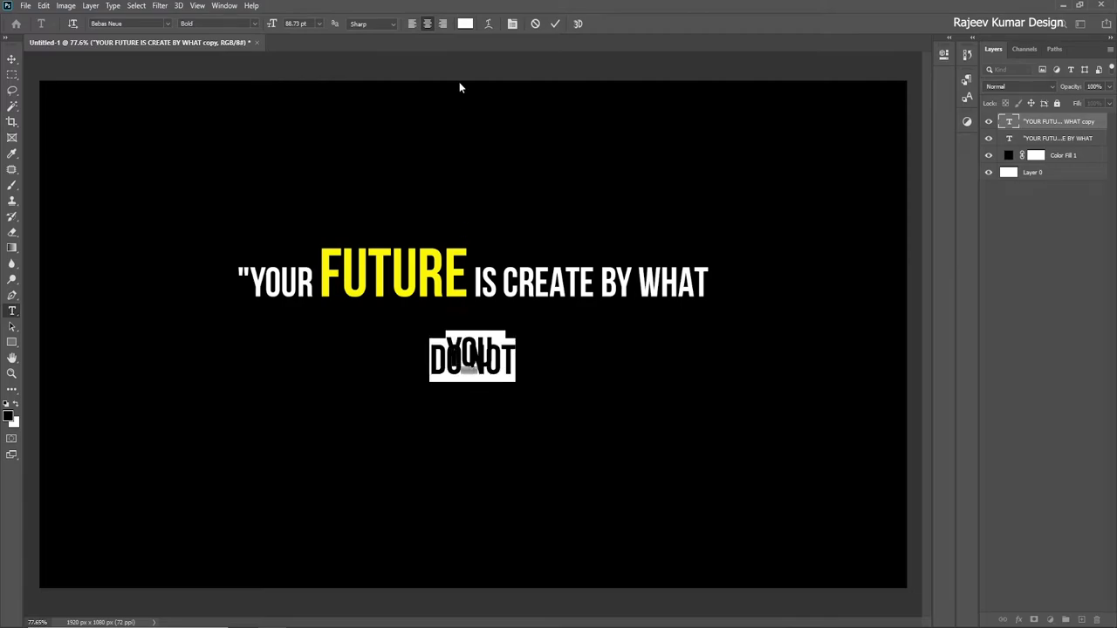
click(442, 24)
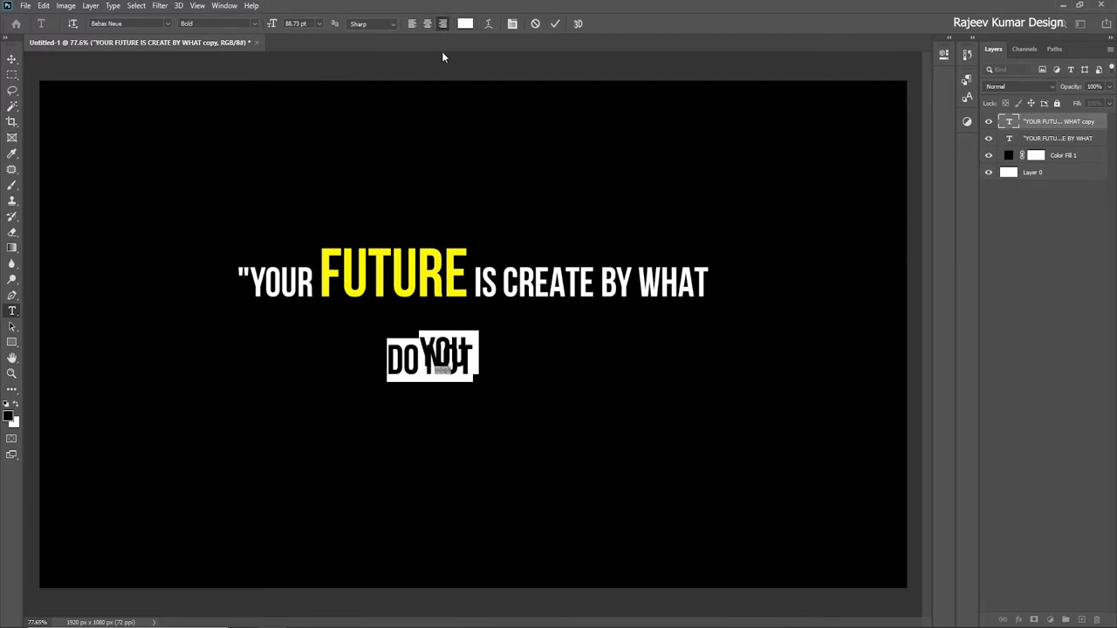
click(512, 23)
drag(780, 118, 819, 114)
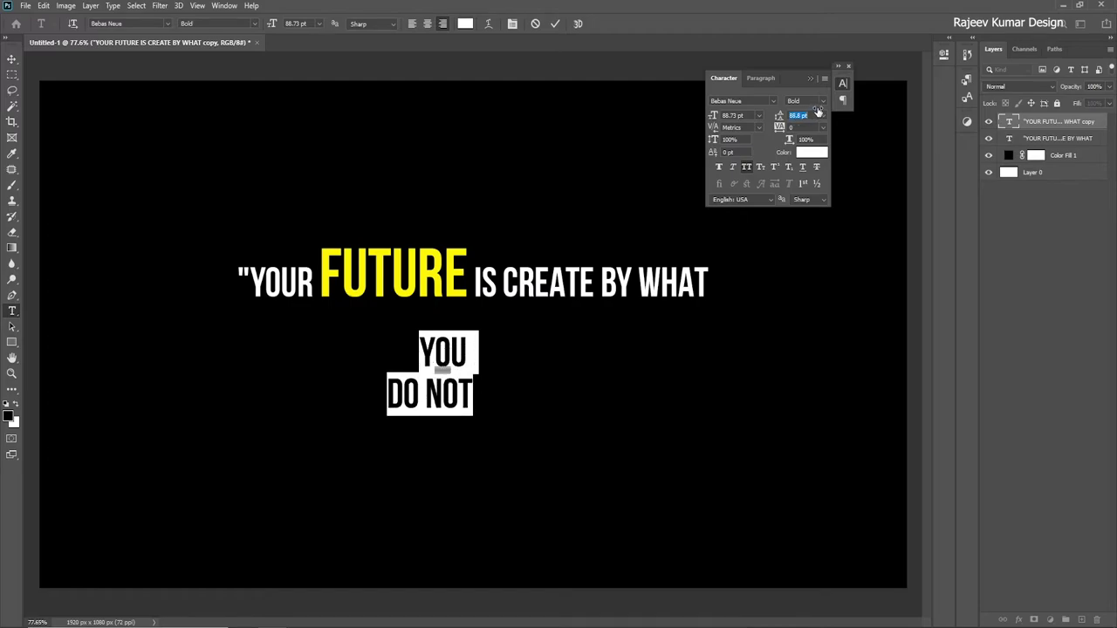
click(12, 59)
mouse_move(410, 353)
mouse_down()
mouse_move(261, 328)
mouse_move(467, 346)
mouse_up()
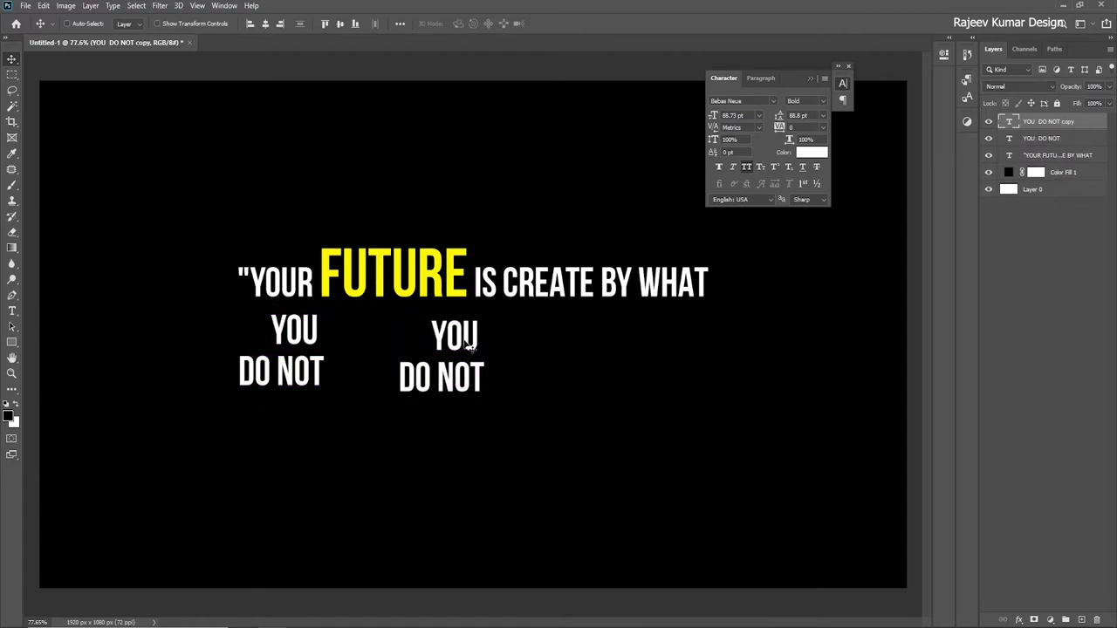
- Rewrite the copied block as TODAY above TOMMOROW and make TODAY much larger
double_click(455, 343)
text(ODAY)
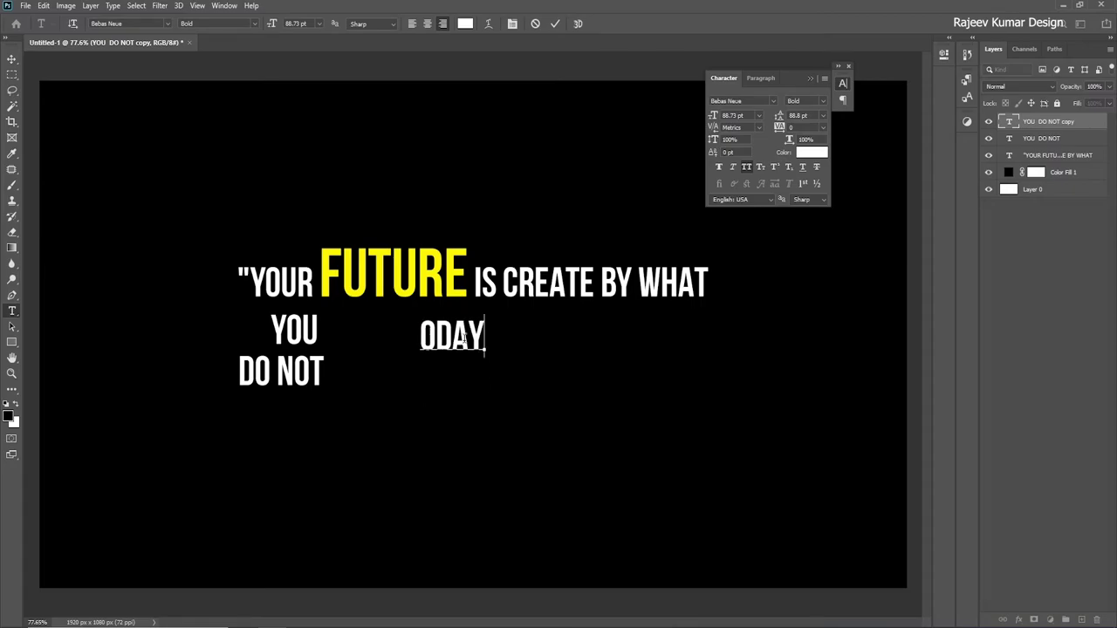
text(T)
key(Return)
text(TOMMOR)
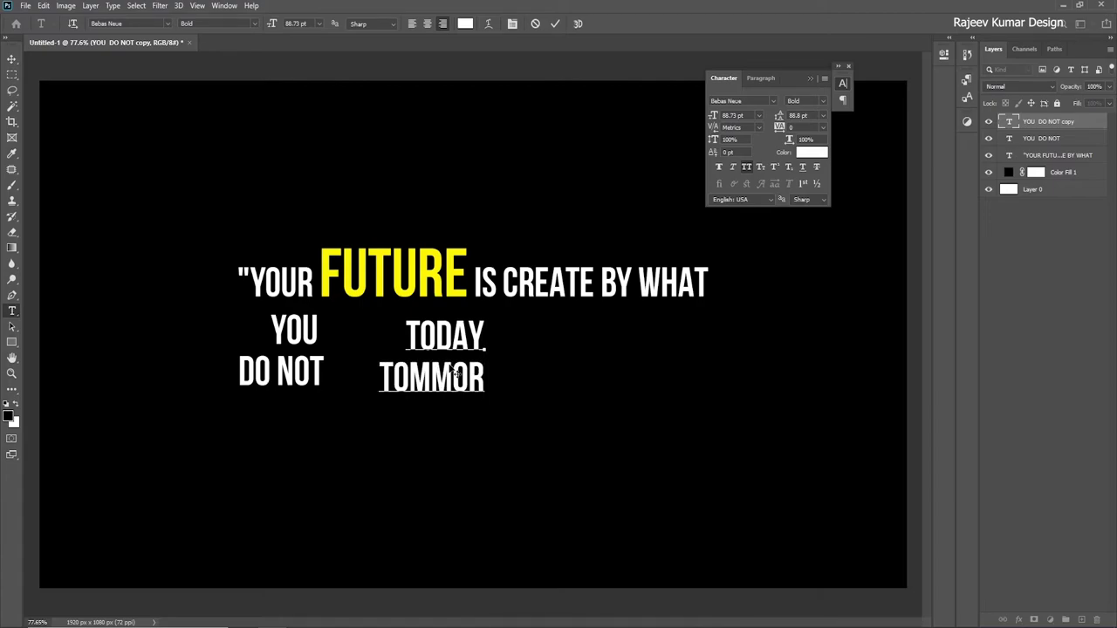
text(OW)
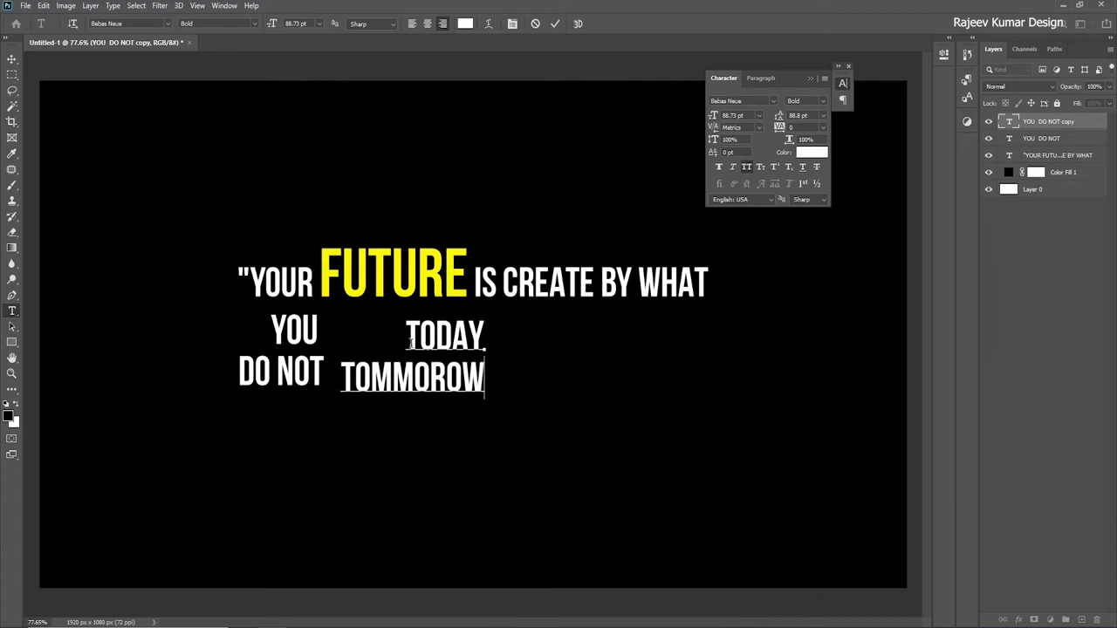
drag(406, 336, 489, 329)
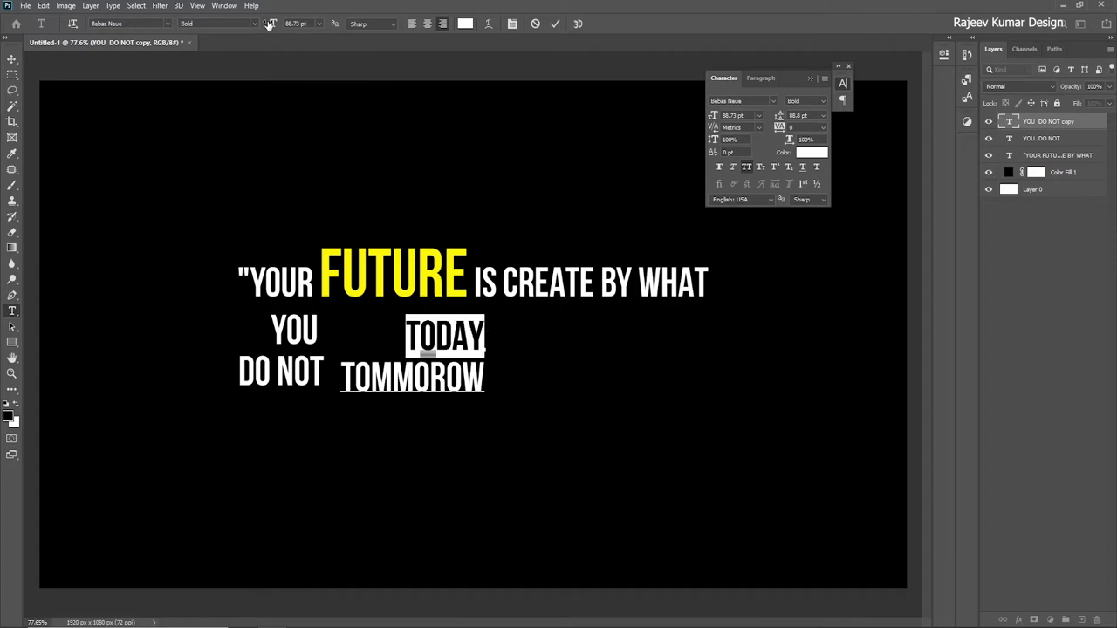
drag(269, 23, 319, 24)
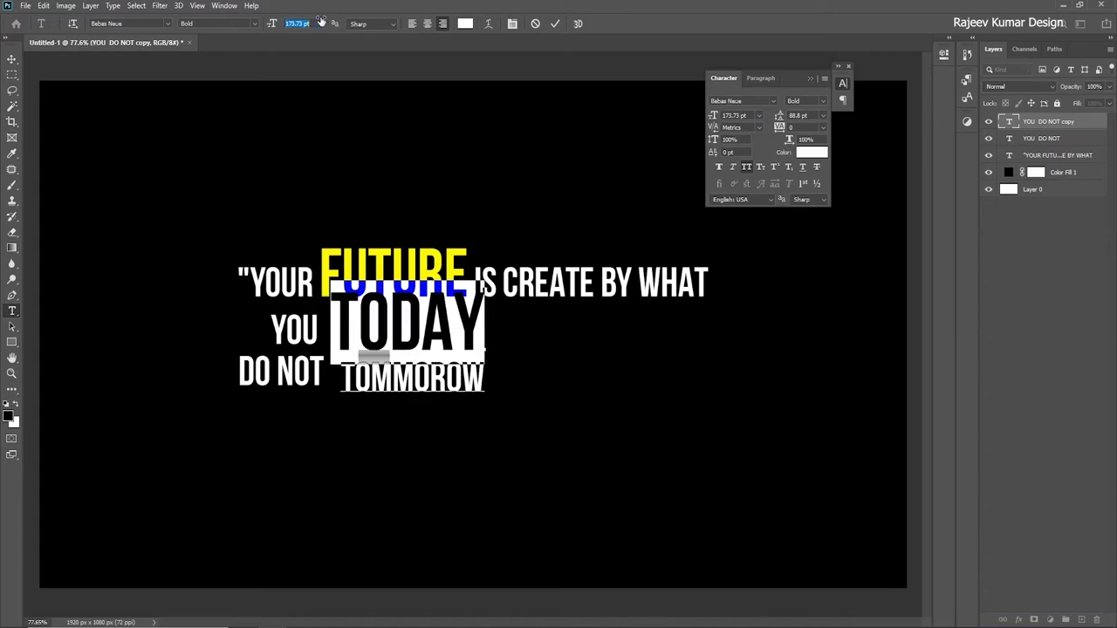
- Move the TODAY / TOMMOROW block right and down, and clear a duplicate's text
click(12, 58)
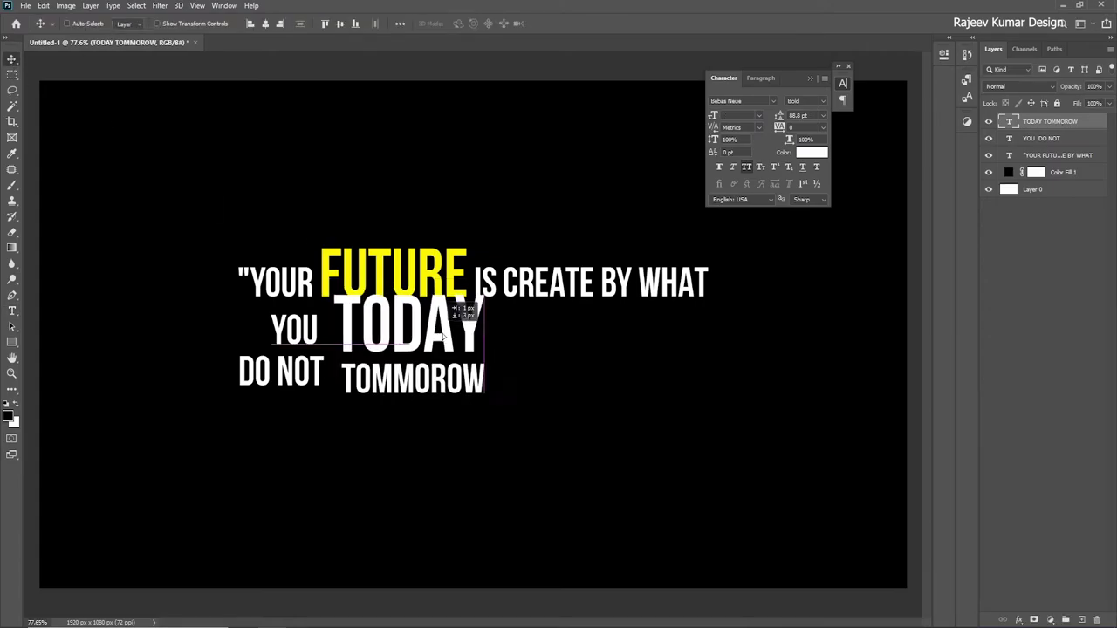
mouse_move(427, 324)
mouse_down()
mouse_move(576, 352)
mouse_move(481, 352)
mouse_up()
double_click(481, 352)
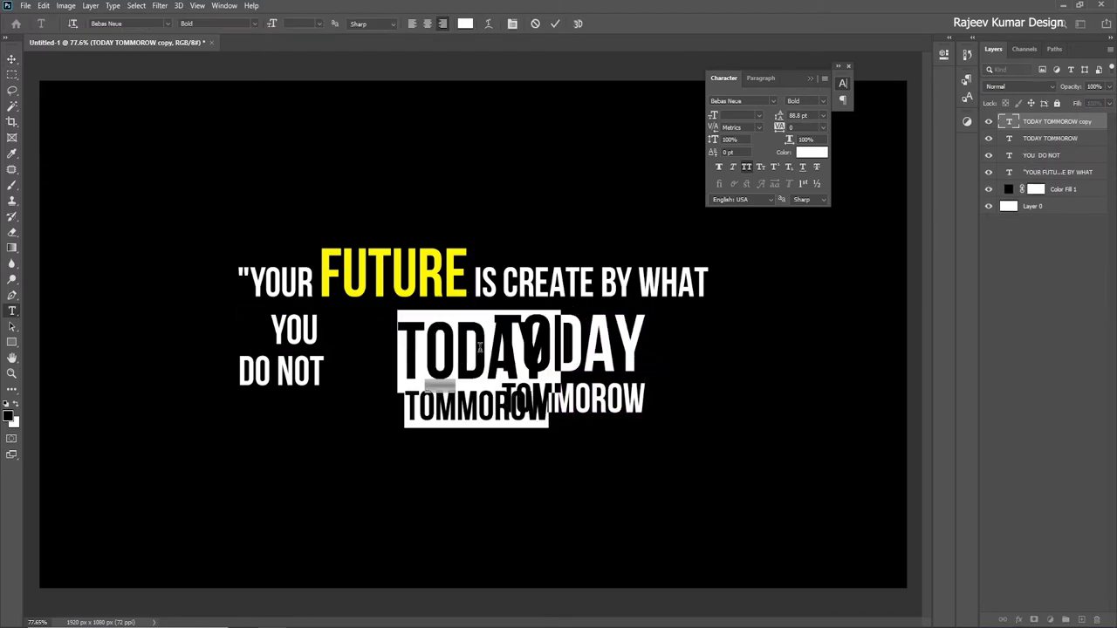
key(BackSpace)
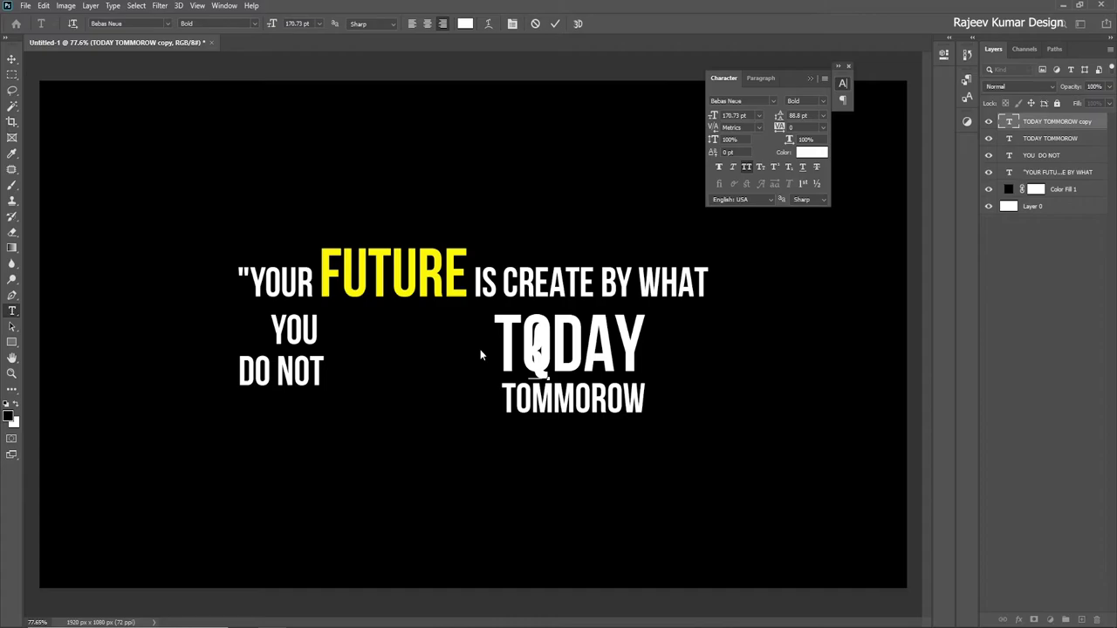
- Place the { brace just left of TODAY and colour it mid grey
click(12, 59)
drag(531, 365, 465, 371)
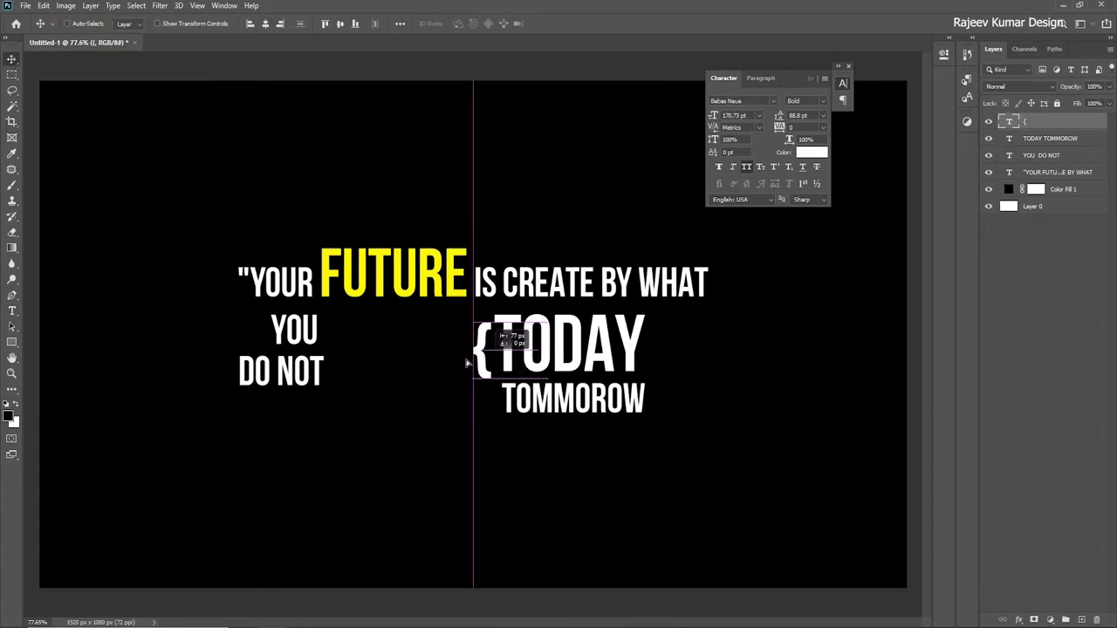
double_click(464, 371)
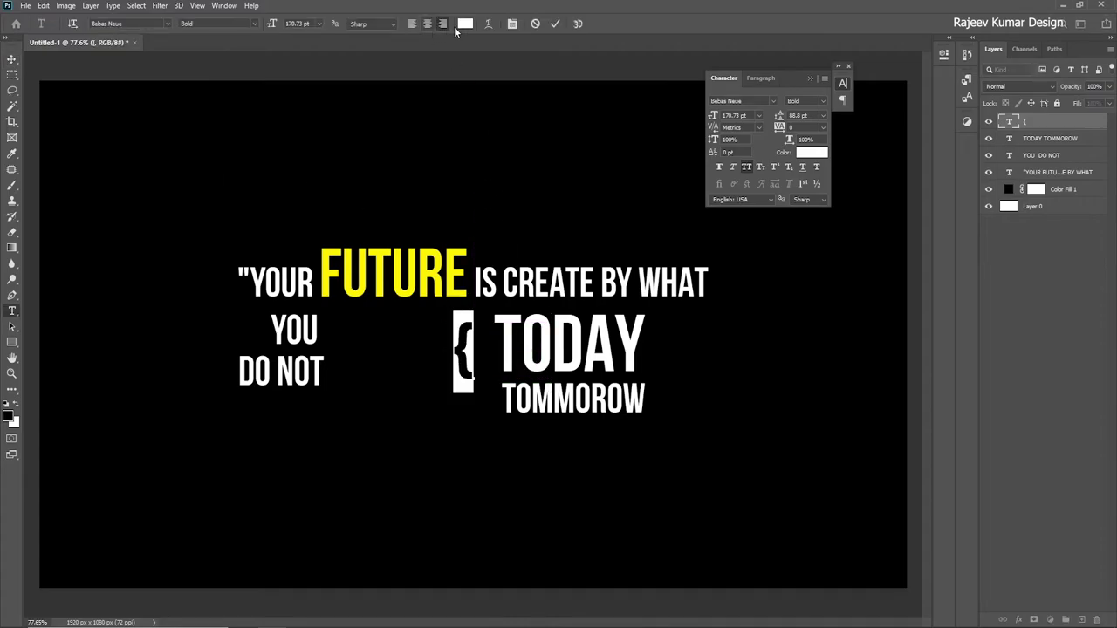
click(465, 24)
drag(655, 120, 649, 130)
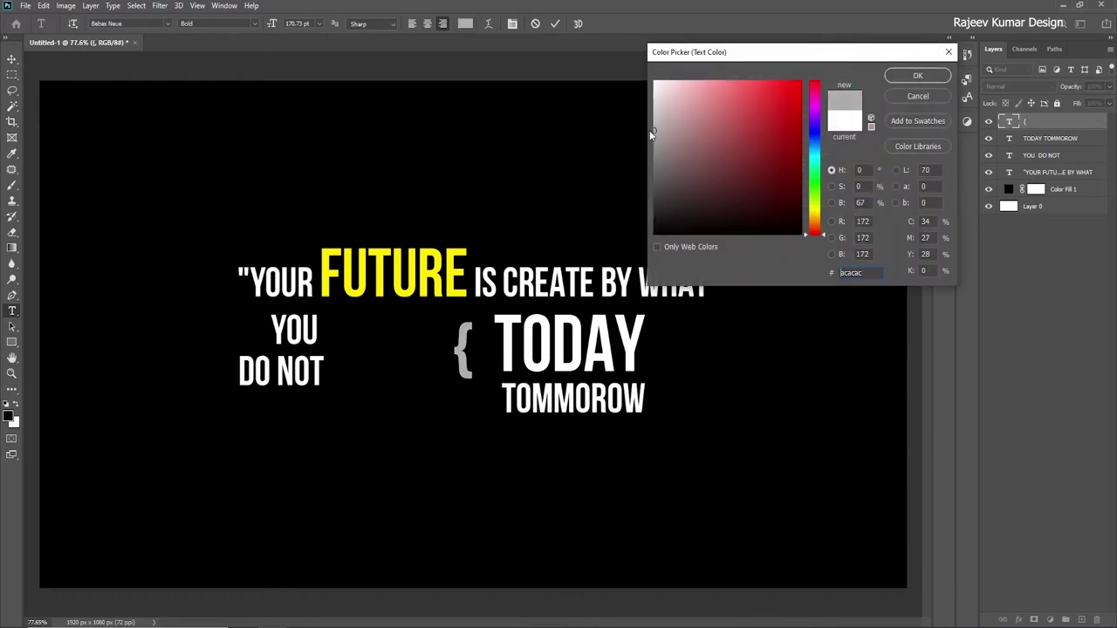
click(917, 76)
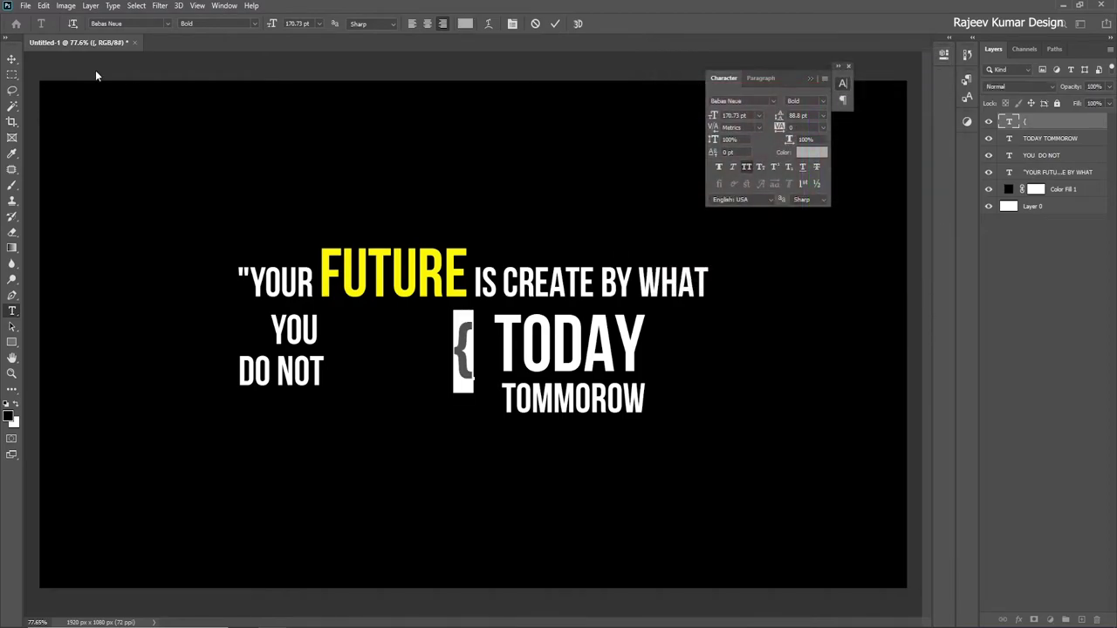
- Scale the brace up about 160% and move it beside TODAY and TOMMOROW
click(12, 59)
key(ctrl+t)
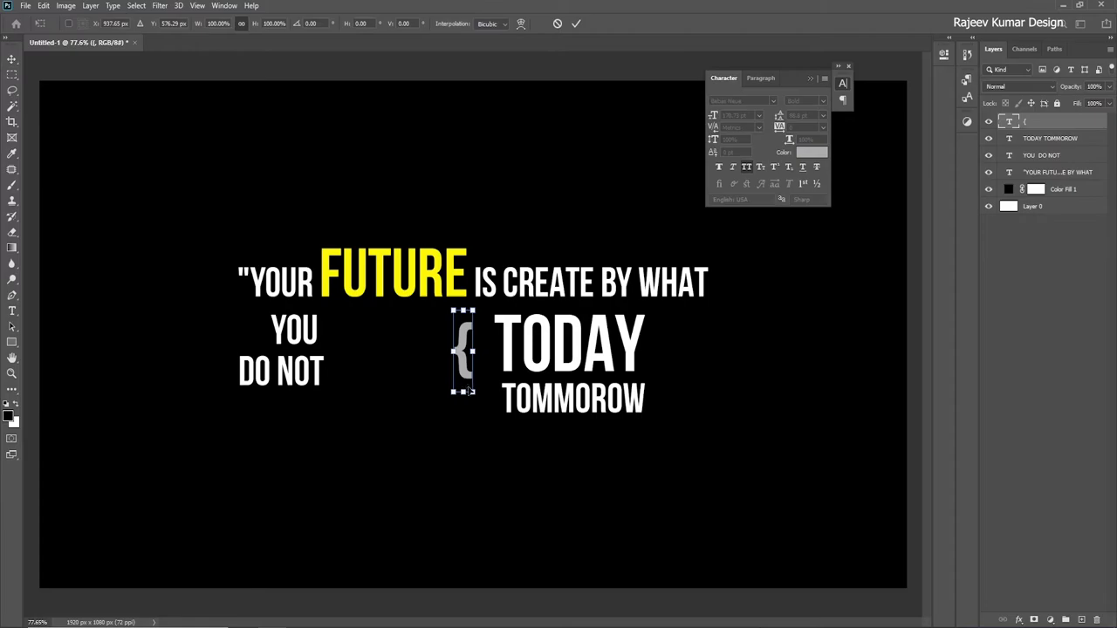
drag(470, 391, 485, 444)
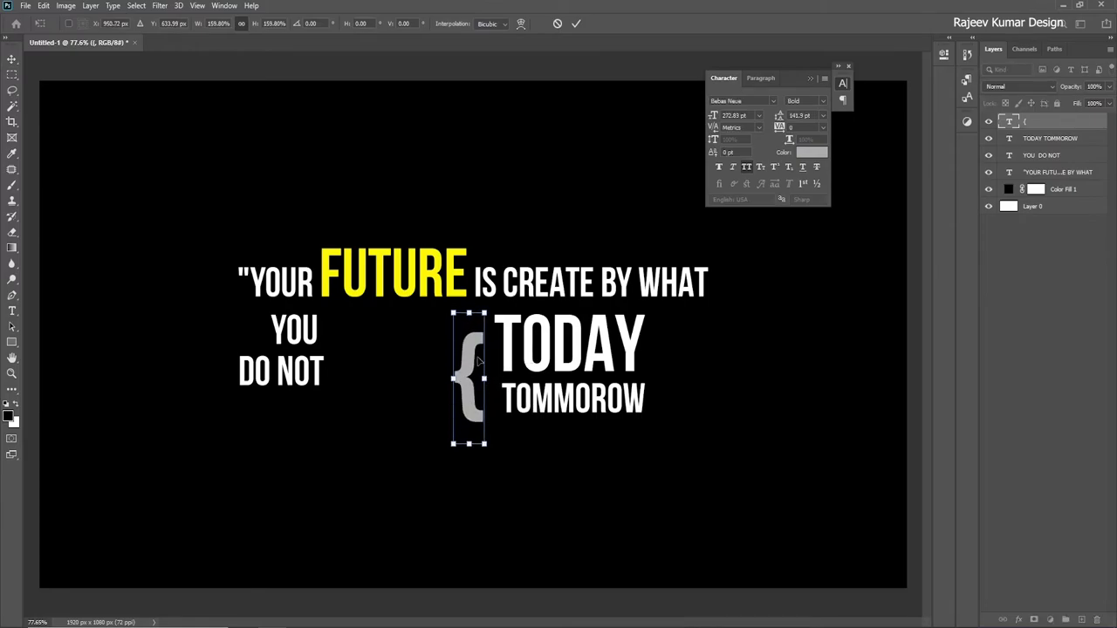
mouse_move(478, 359)
mouse_down()
mouse_move(485, 344)
mouse_move(499, 359)
mouse_move(521, 343)
mouse_up()
key(Return)
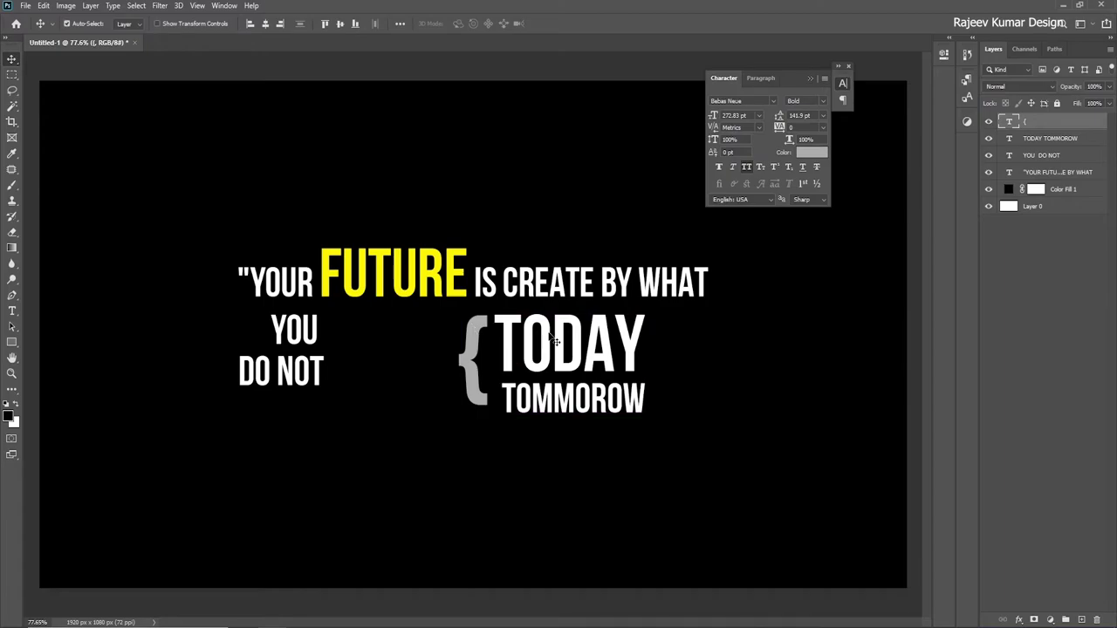
click(553, 335)
- Enlarge the TODAY / TOMMOROW text to about 174% with Free Transform
key(ctrl+t)
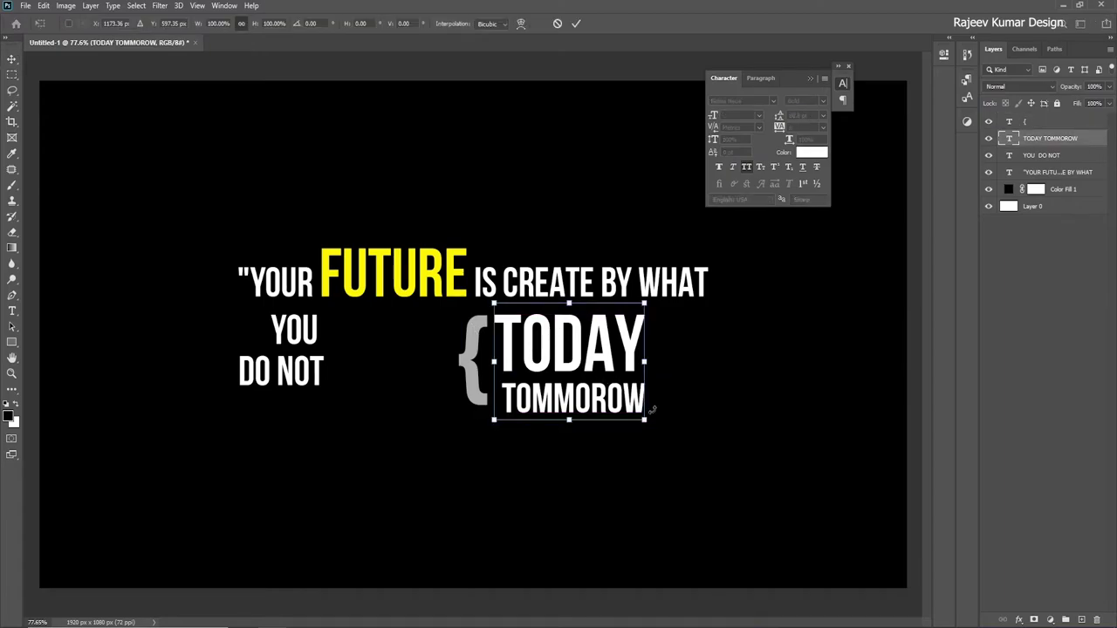
drag(643, 421, 755, 504)
scroll(565, 342, down, 3)
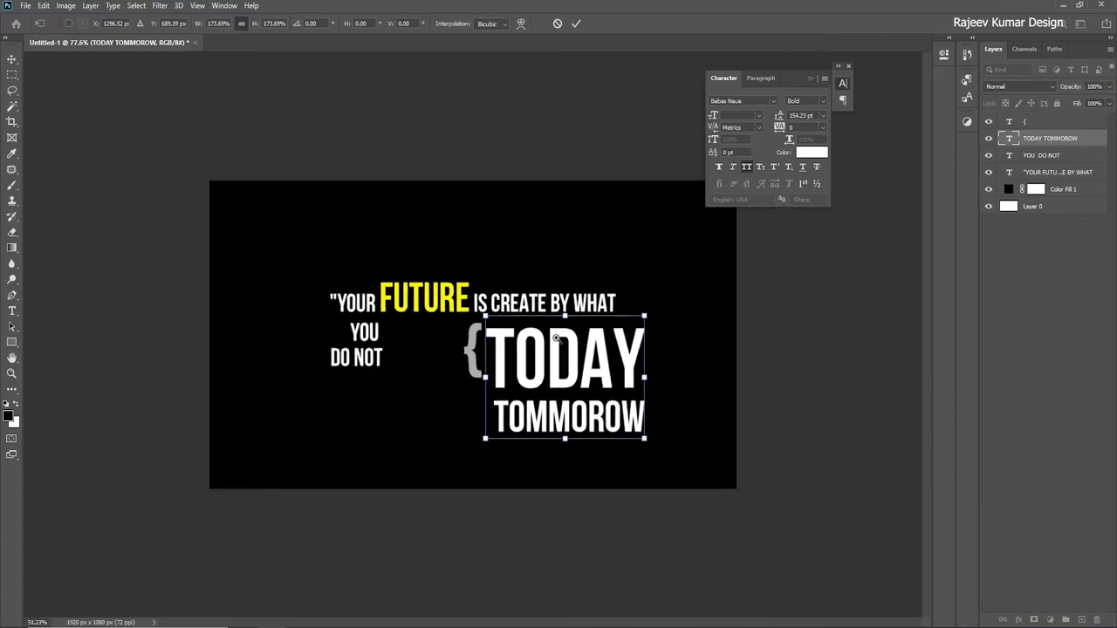
scroll(565, 342, up, 1)
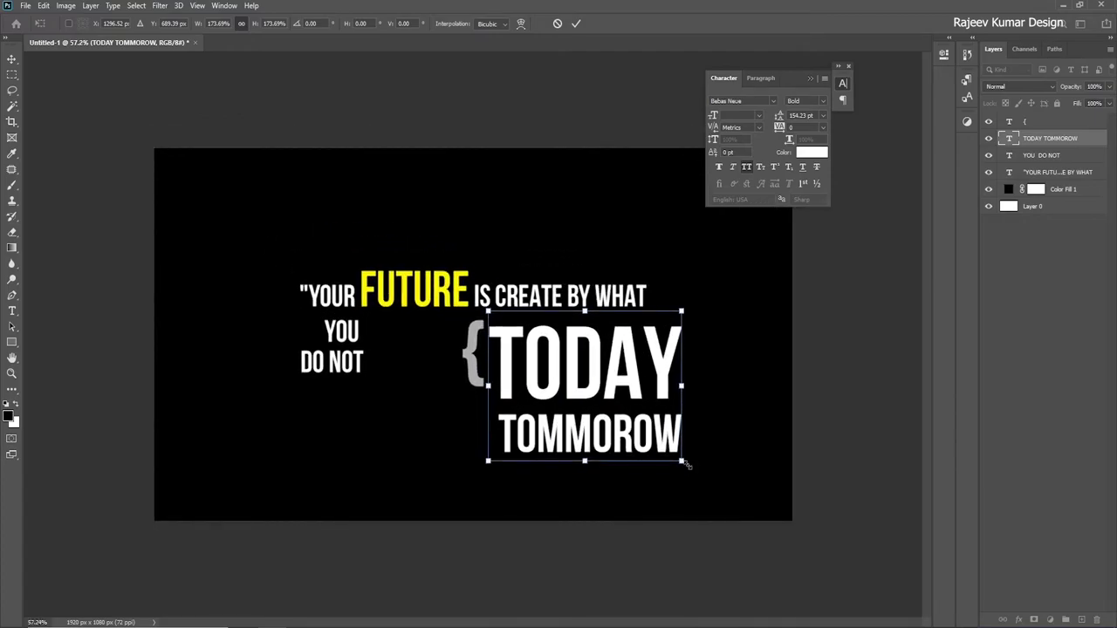
drag(686, 465, 694, 467)
key(Return)
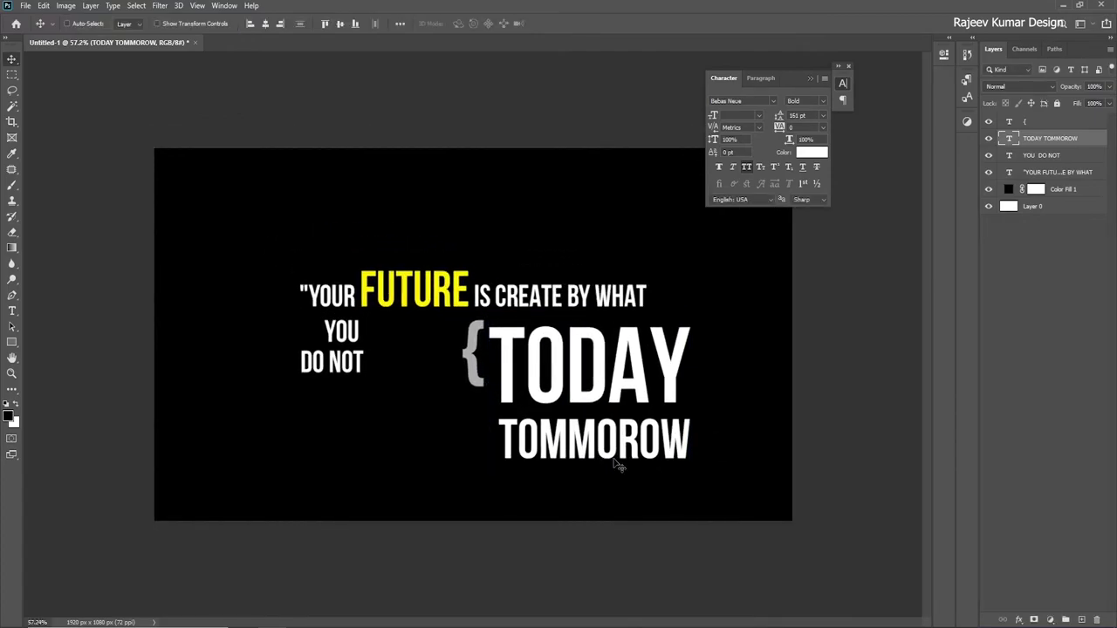
- Shrink TOMMOROW to 148.87 pt, left-align both lines, and move them beside the brace
double_click(562, 452)
click(516, 445)
drag(498, 440, 797, 437)
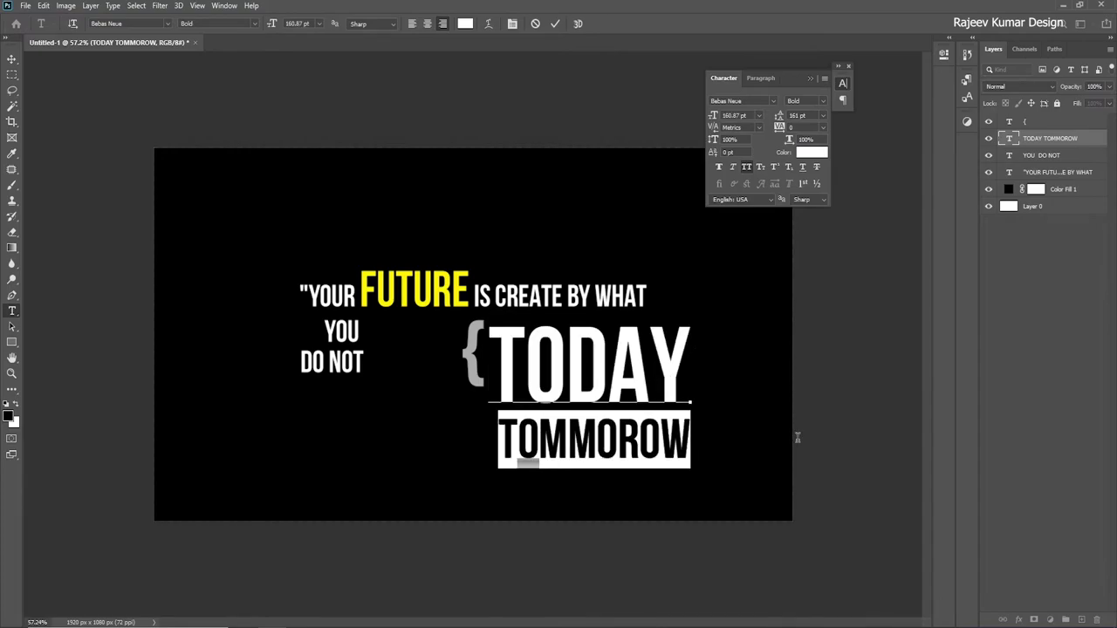
drag(277, 29, 406, 165)
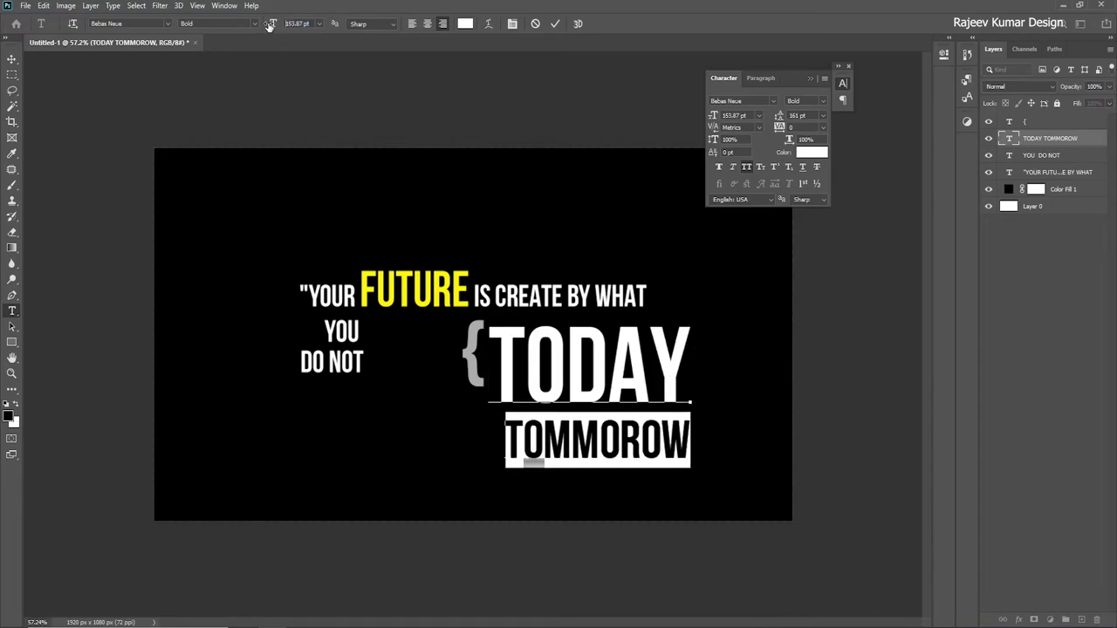
click(411, 23)
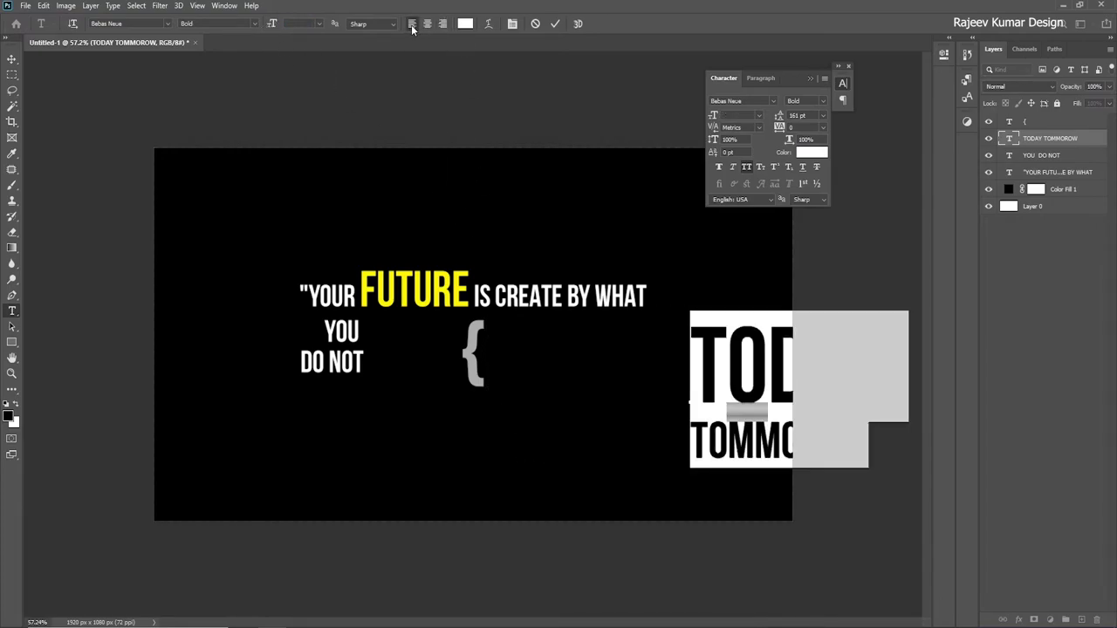
click(11, 58)
drag(698, 358, 498, 359)
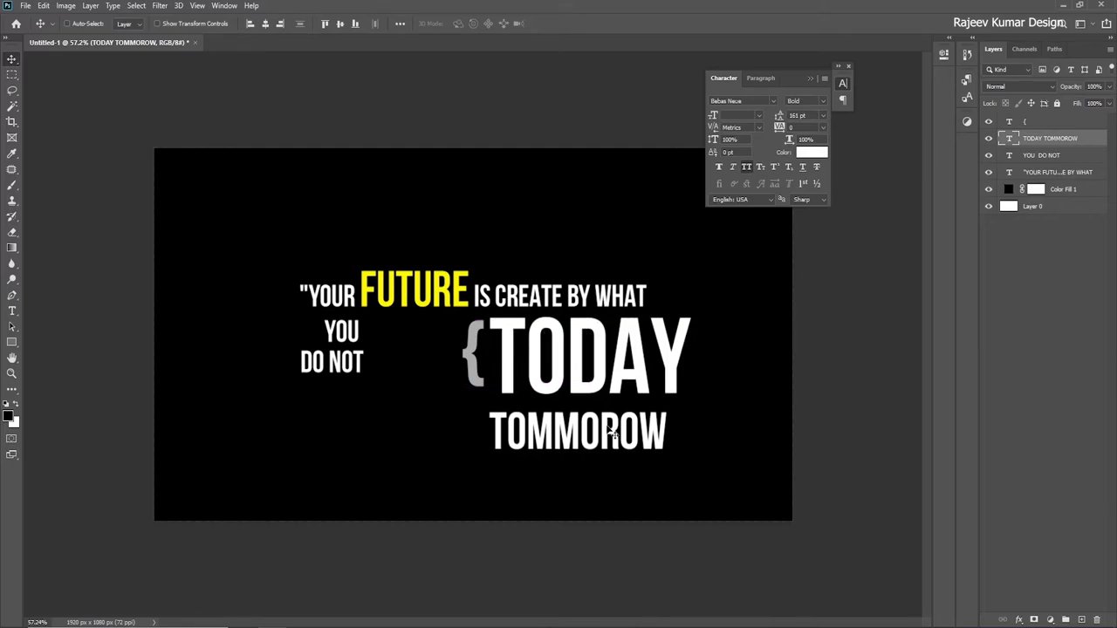
- Tighten the TODAY / TOMMOROW leading to 126 pt and dock the Character panel
double_click(488, 430)
click(486, 430)
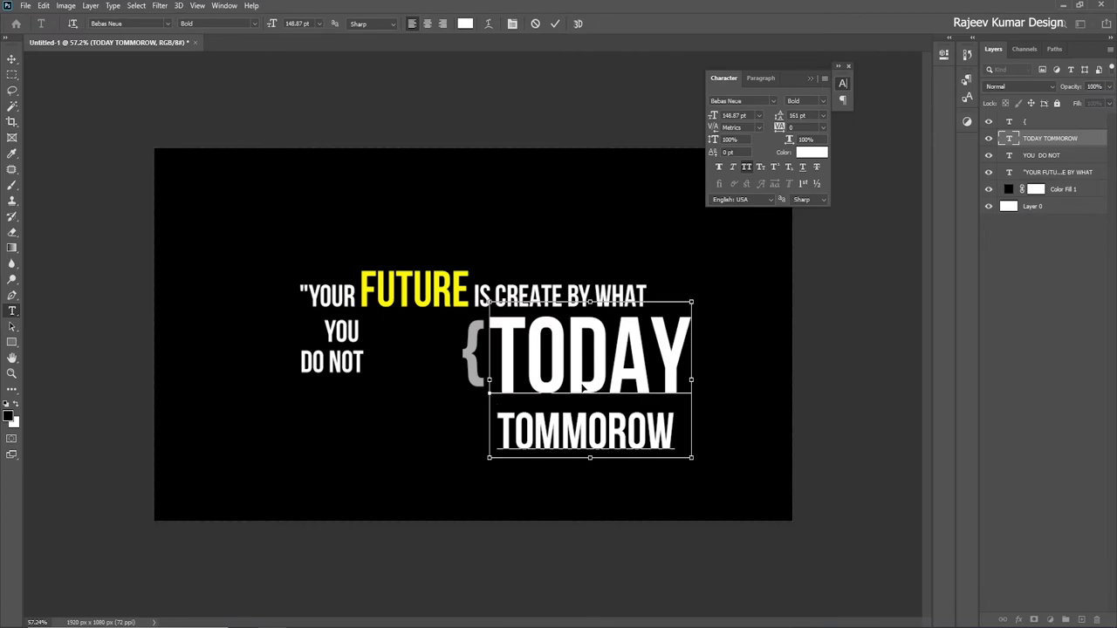
key(ctrl+a)
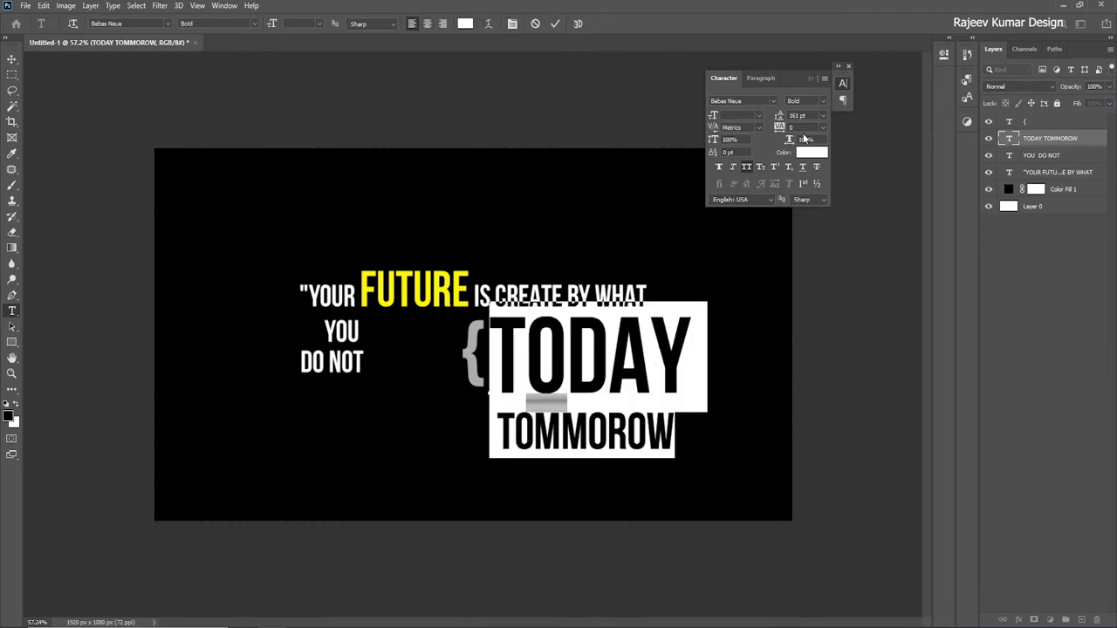
drag(777, 118, 756, 128)
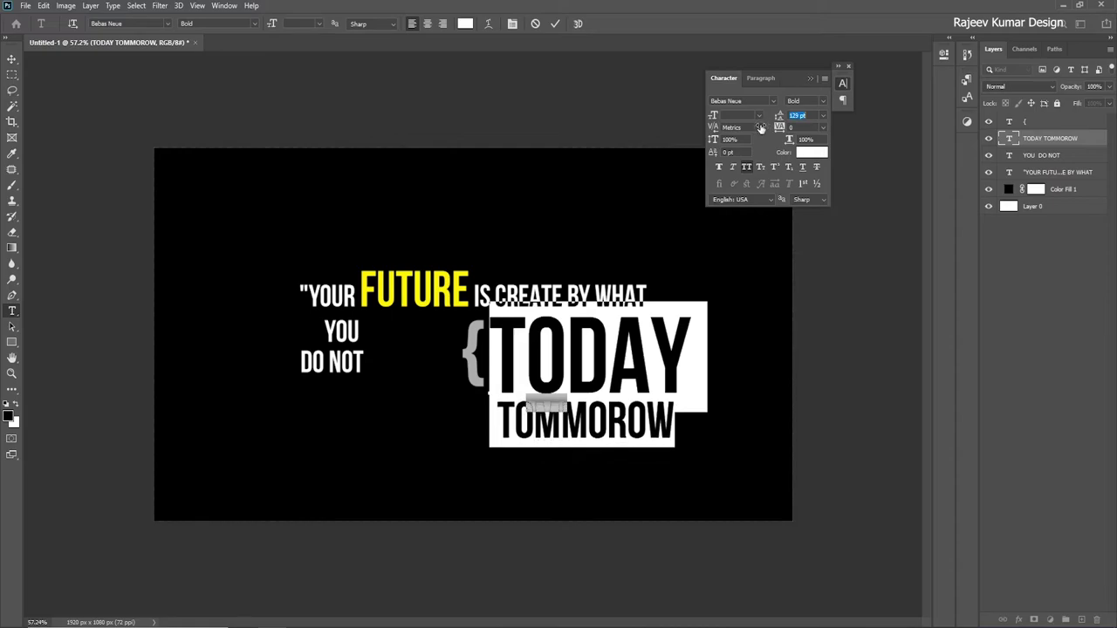
click(12, 59)
click(811, 81)
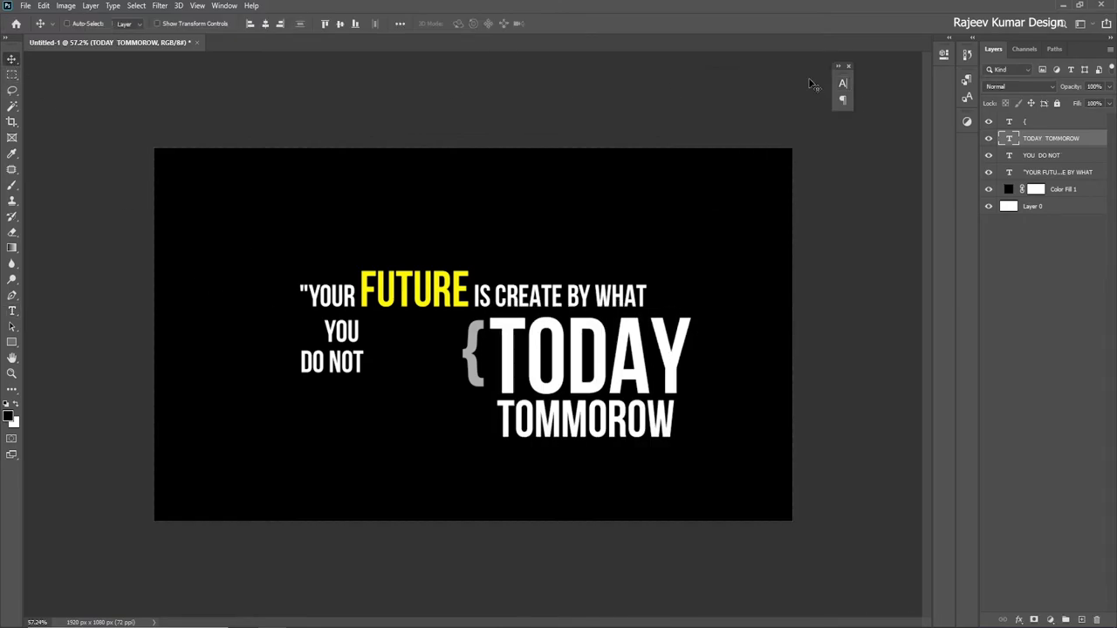
drag(842, 80, 966, 154)
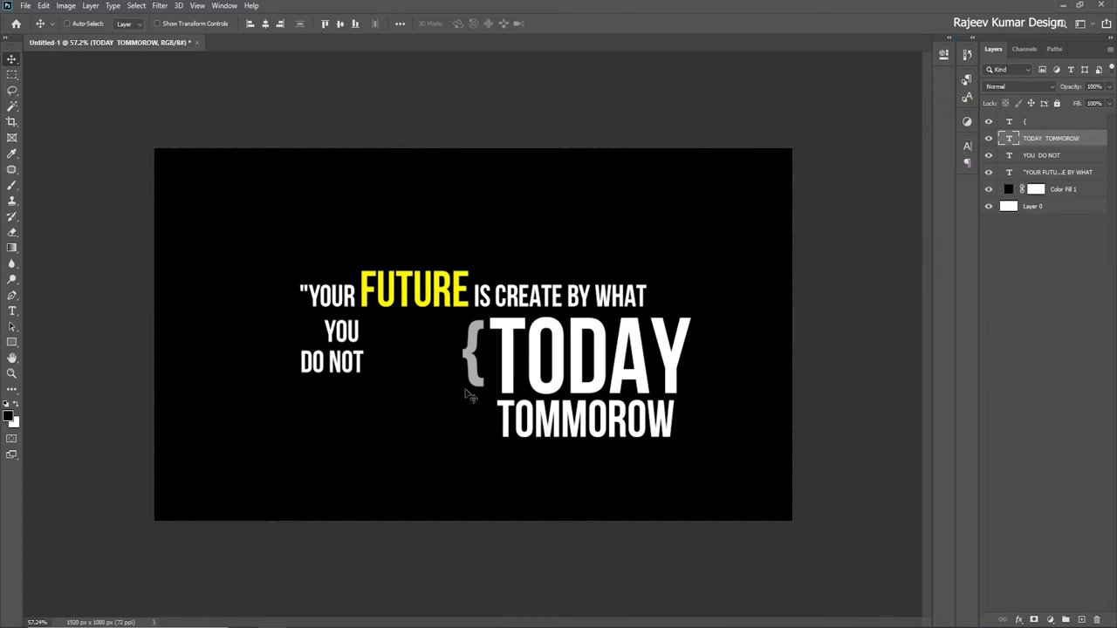
- Duplicate the brace to the right of TODAY and flip it horizontally
click(472, 365)
drag(472, 365, 715, 367)
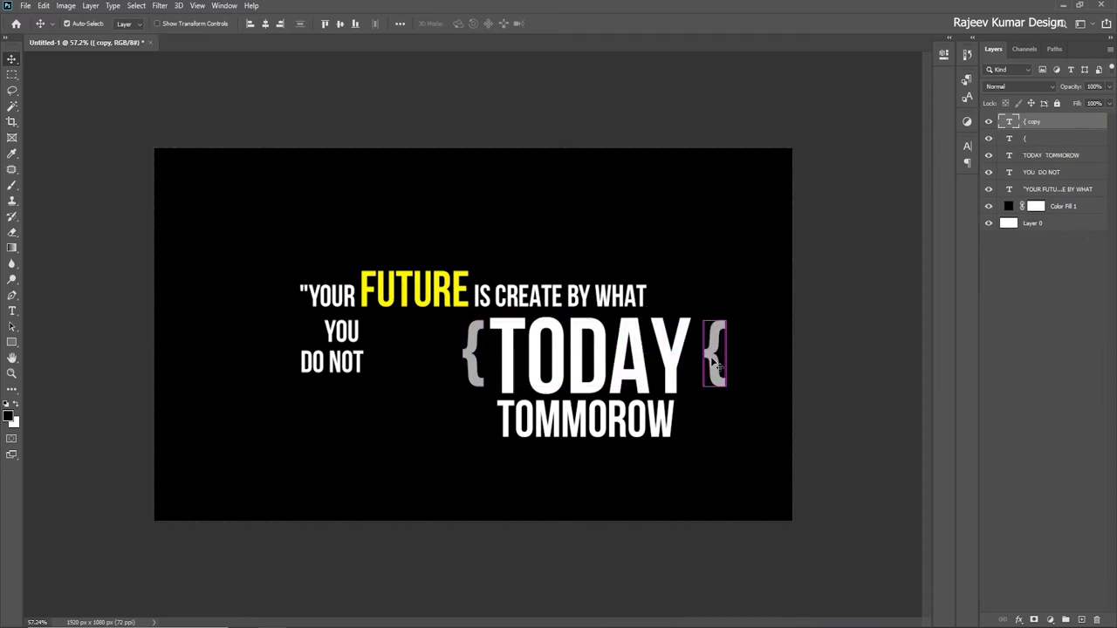
key(ctrl+t)
right_click(712, 347)
click(748, 549)
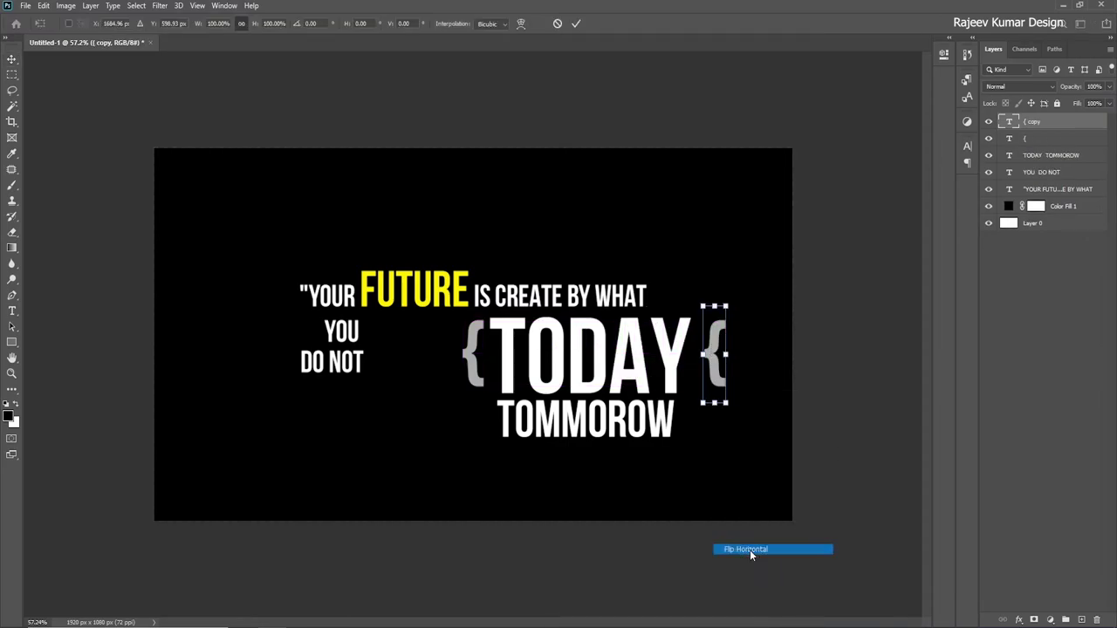
key(Return)
- Make the closing brace white and nudge it closer to TODAY
double_click(726, 366)
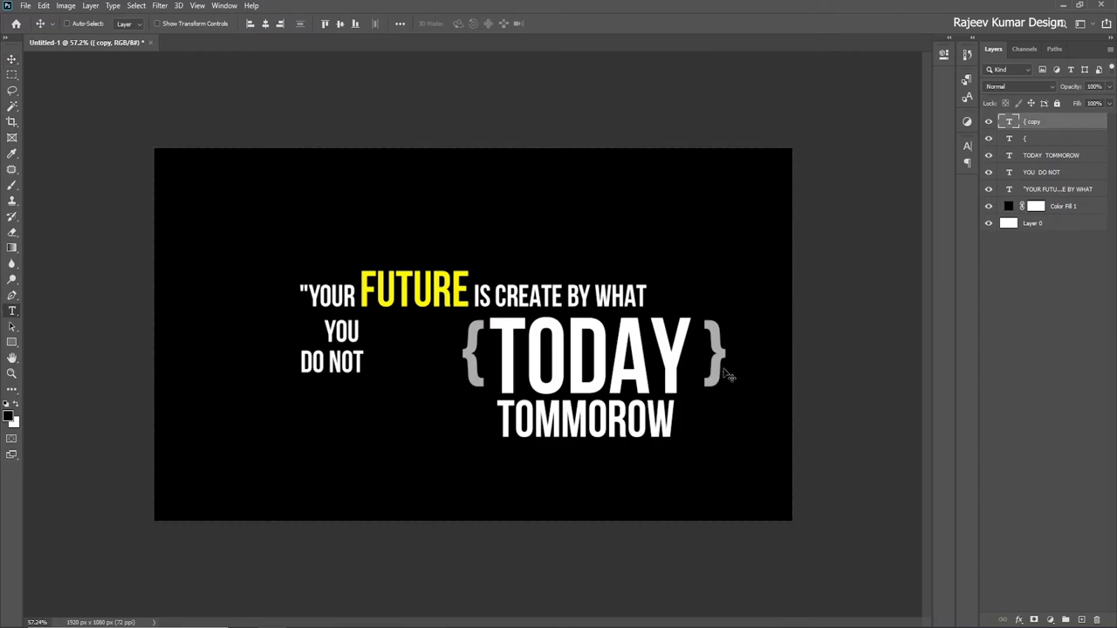
click(466, 24)
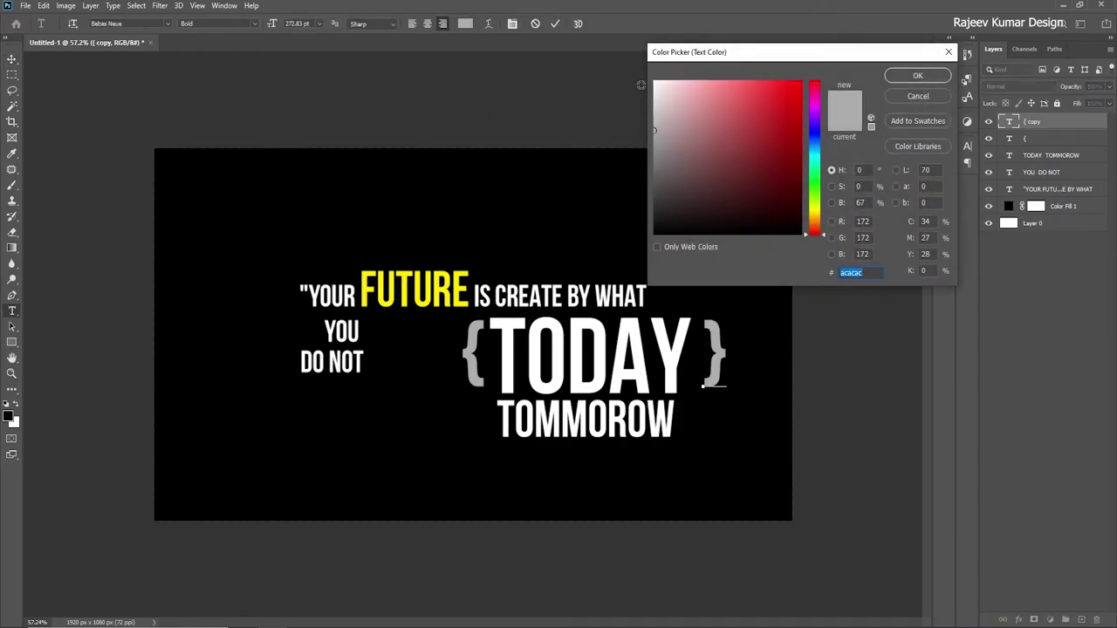
click(670, 91)
click(917, 76)
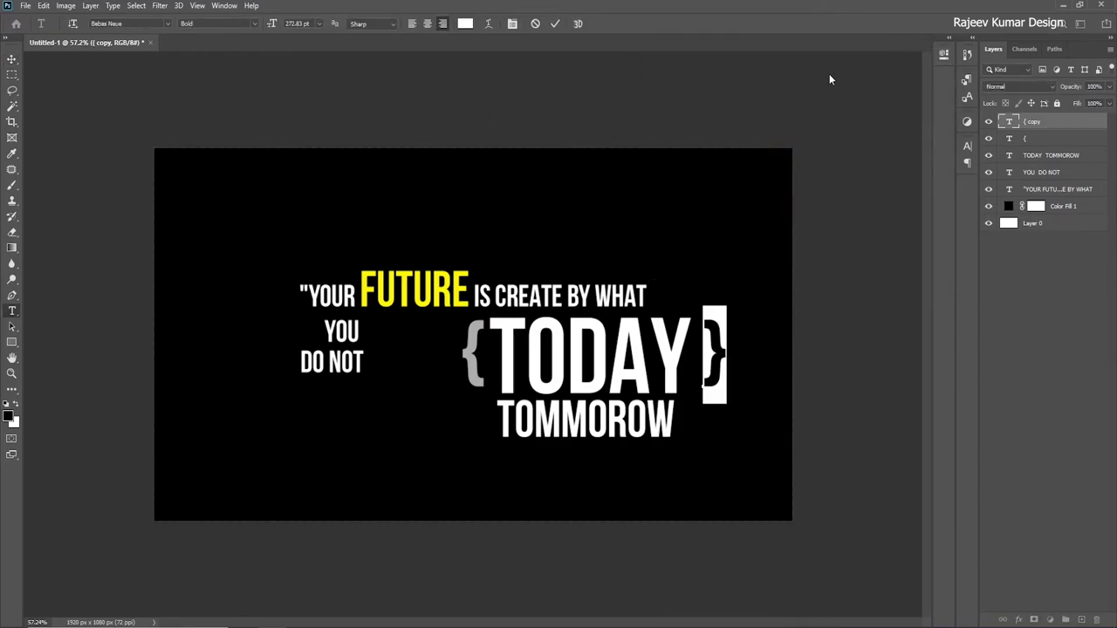
click(12, 59)
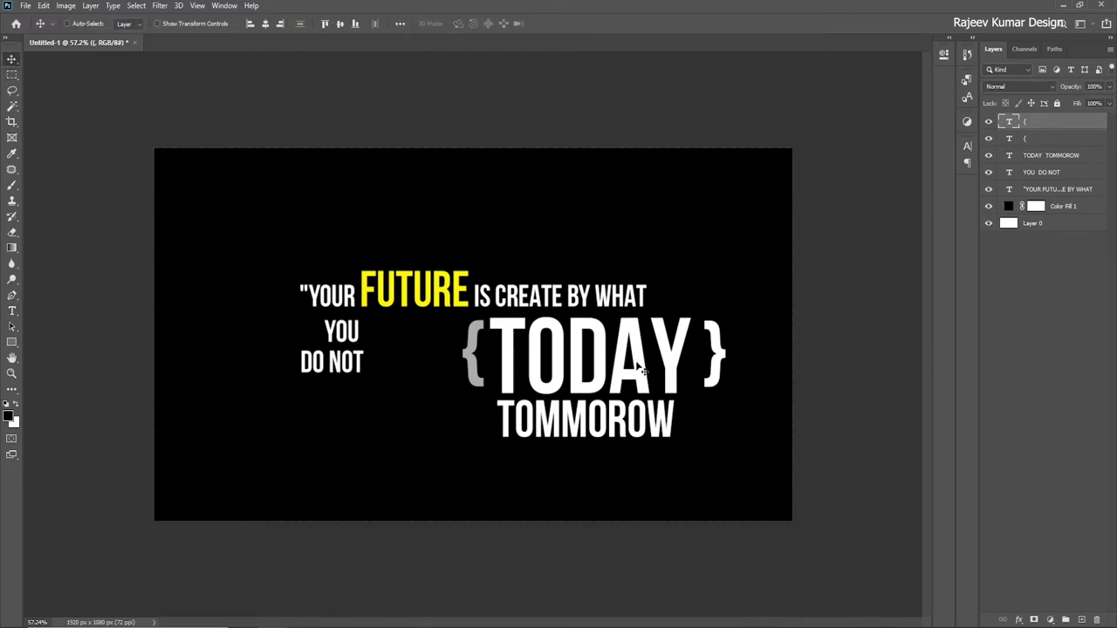
drag(722, 368, 718, 368)
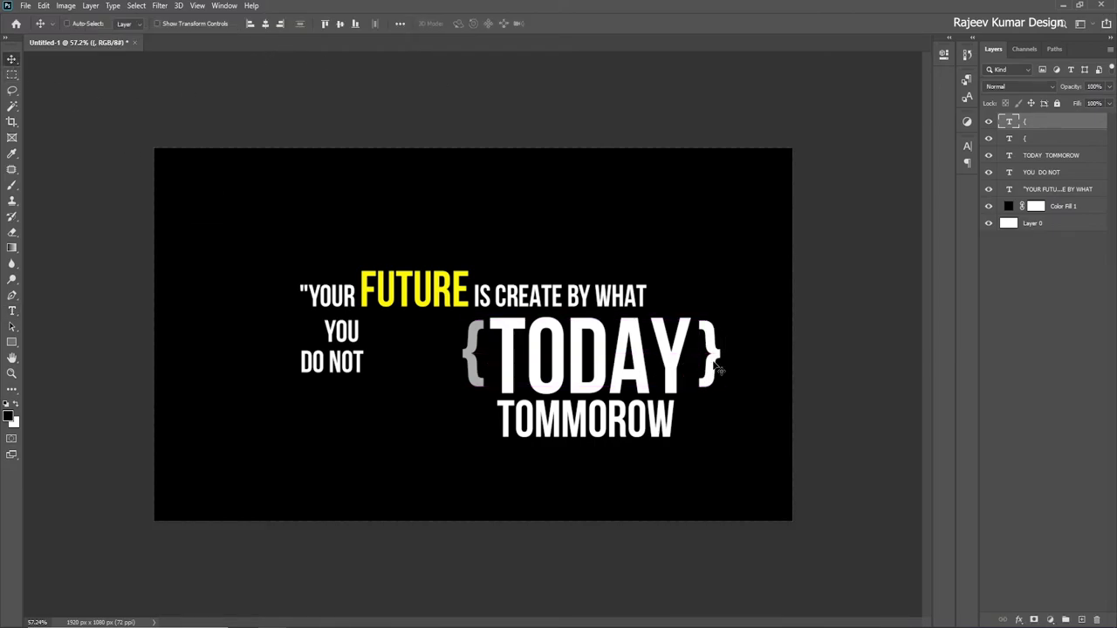
click(471, 380)
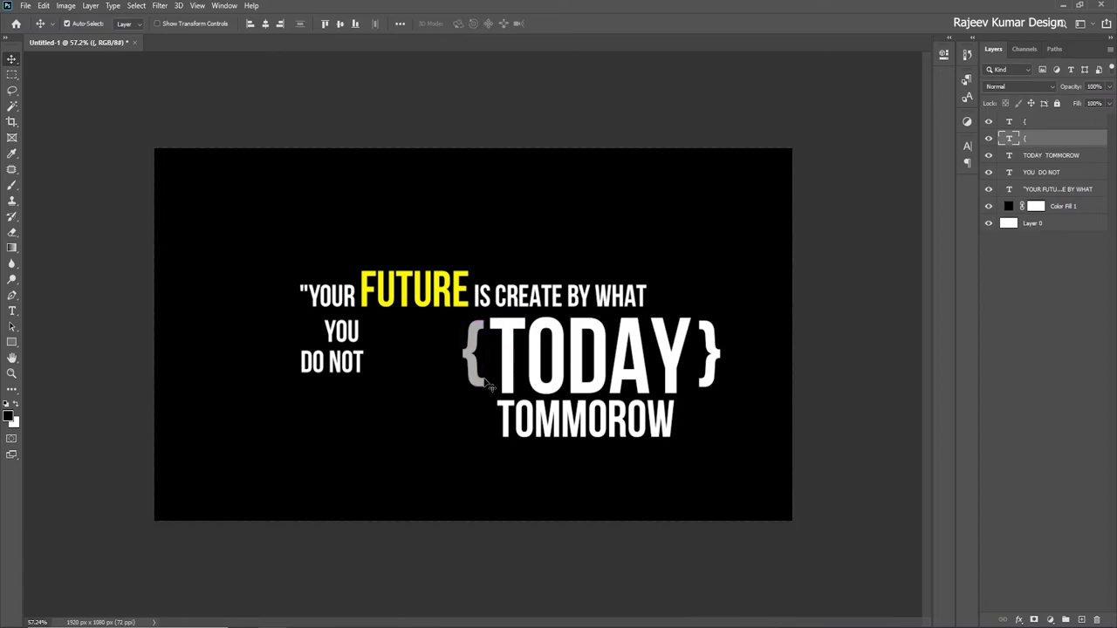
- Scale the gray opening brace to about 181% so it spans TODAY and TOMMOROW
key(ctrl+t)
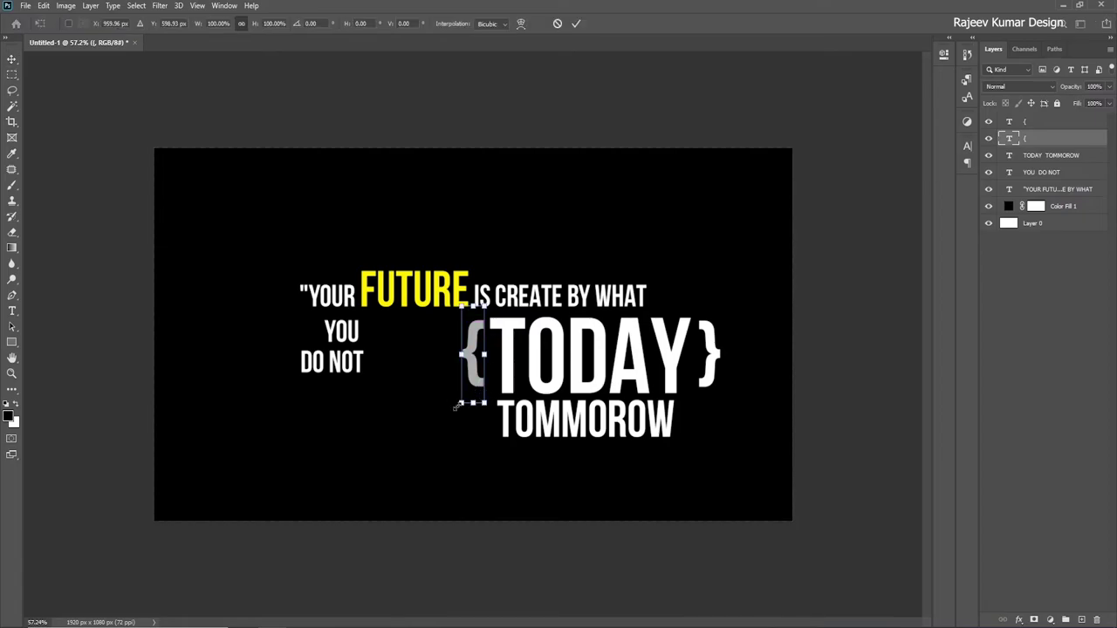
drag(455, 407, 413, 473)
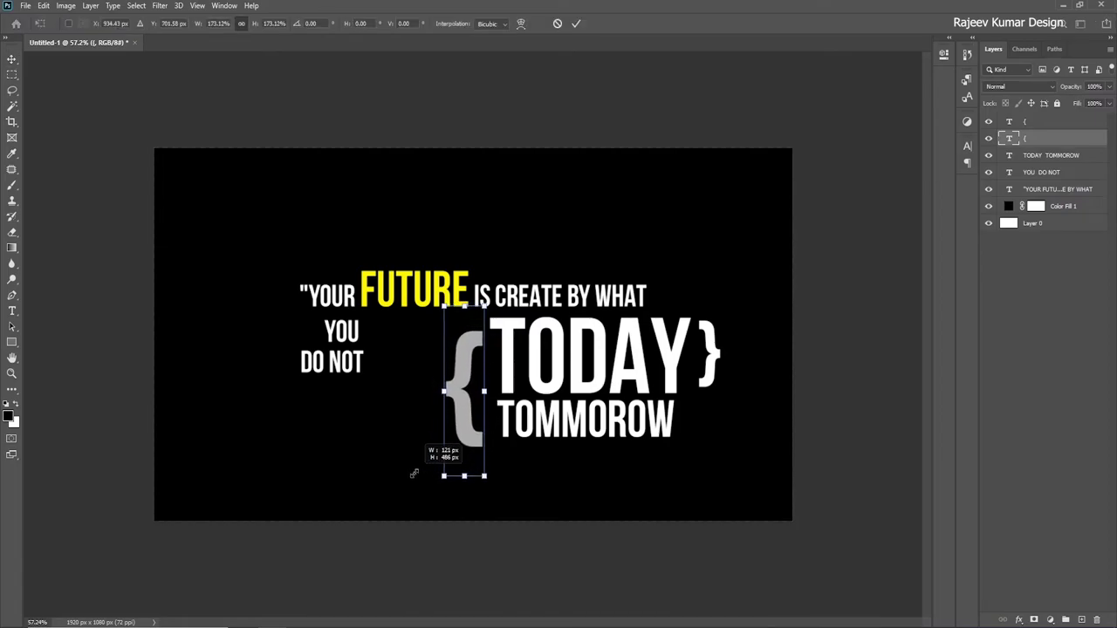
drag(453, 389, 451, 372)
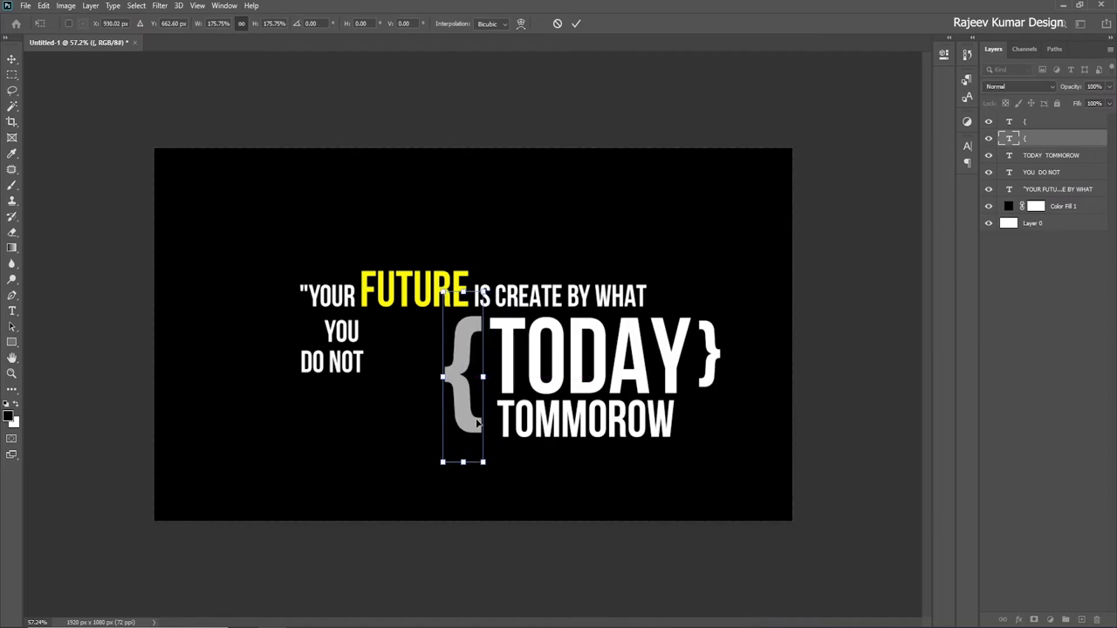
drag(458, 459, 460, 465)
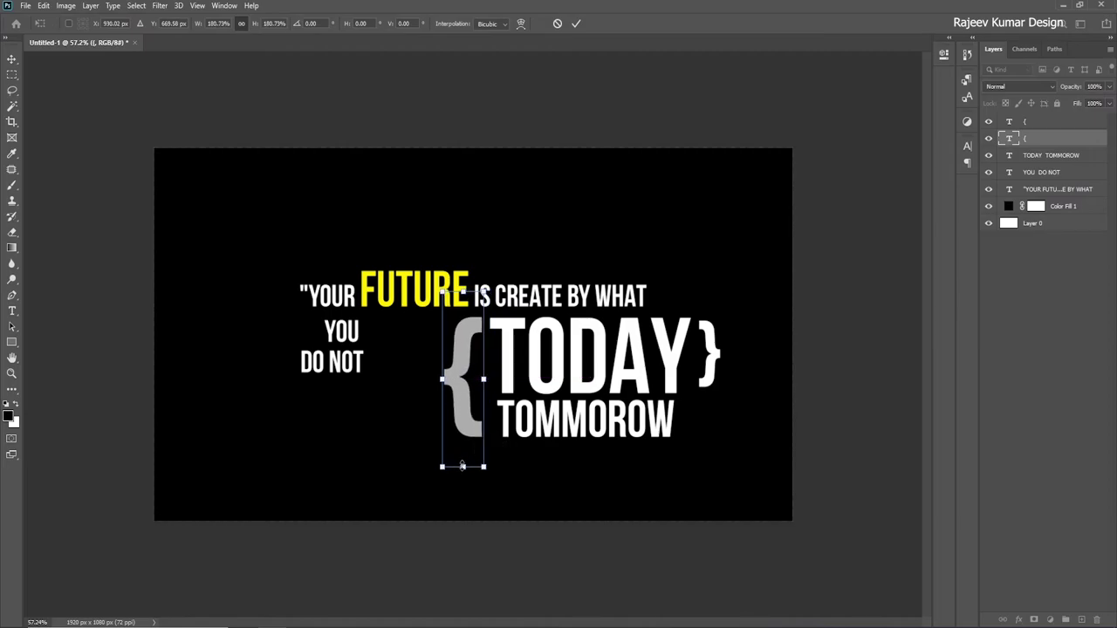
key(Return)
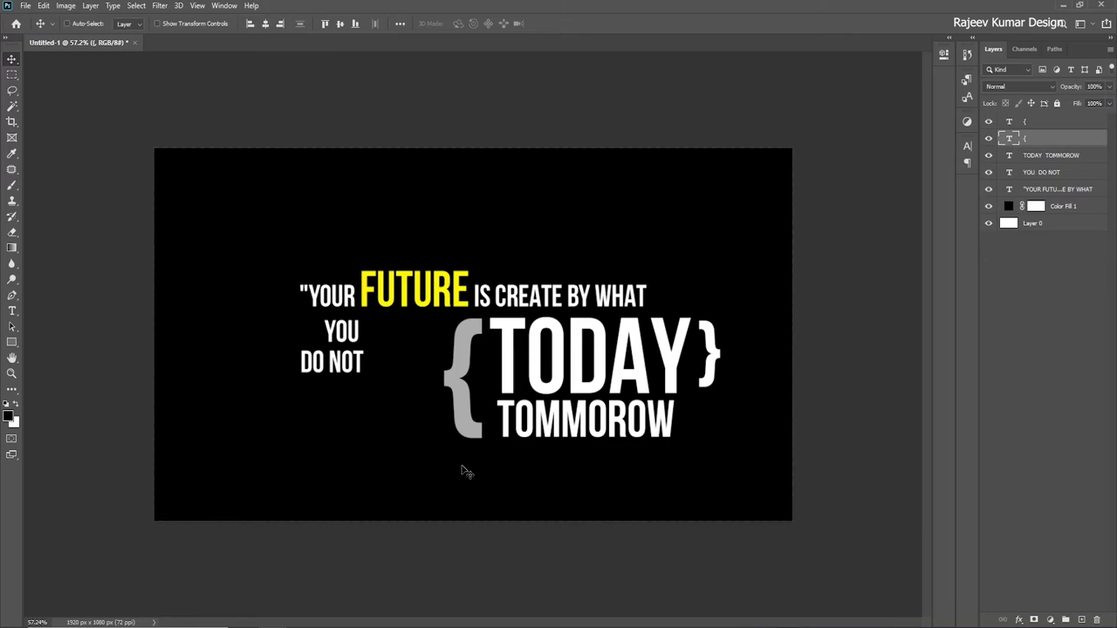
- Enlarge YOU DO NOT to about 201%, then show rulers and pull a guide toward TOMMOROW's base
click(349, 335)
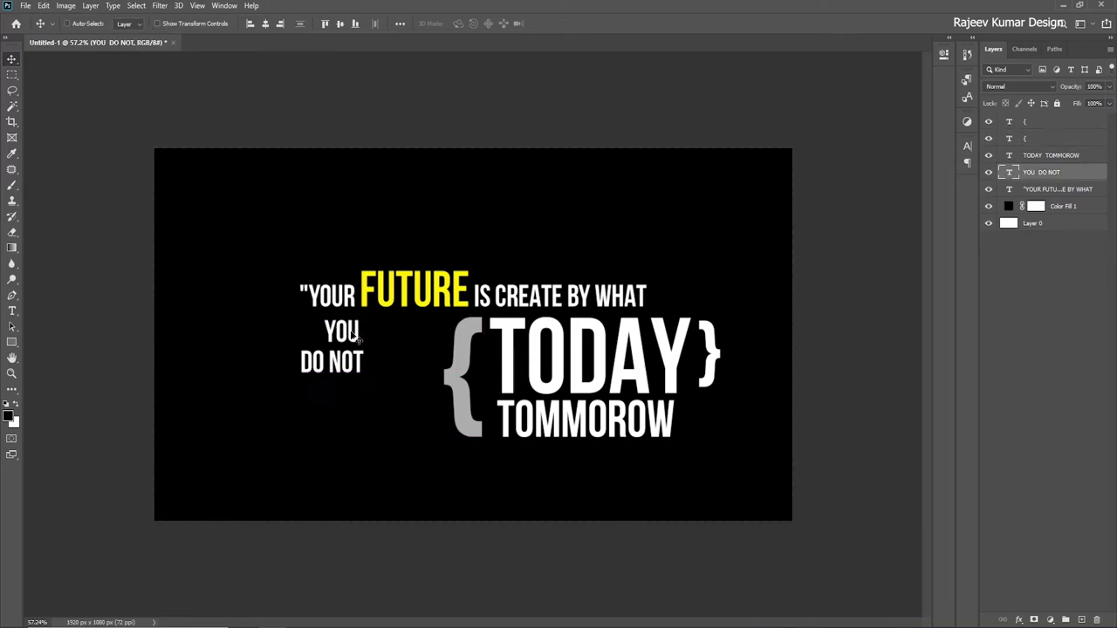
key(ctrl+t)
drag(364, 375, 410, 458)
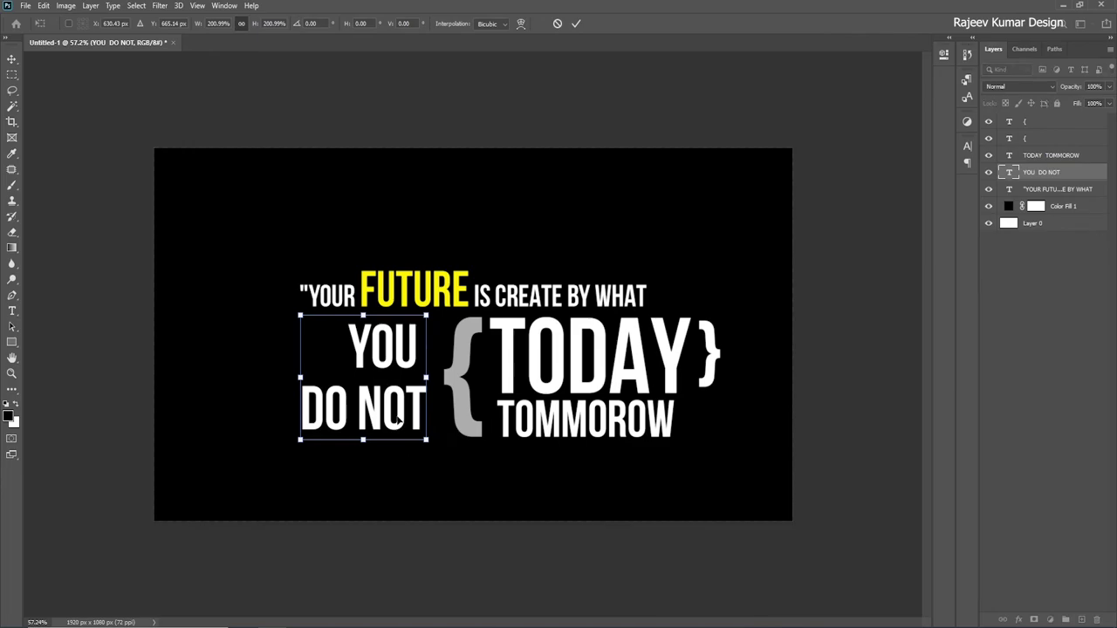
key(Return)
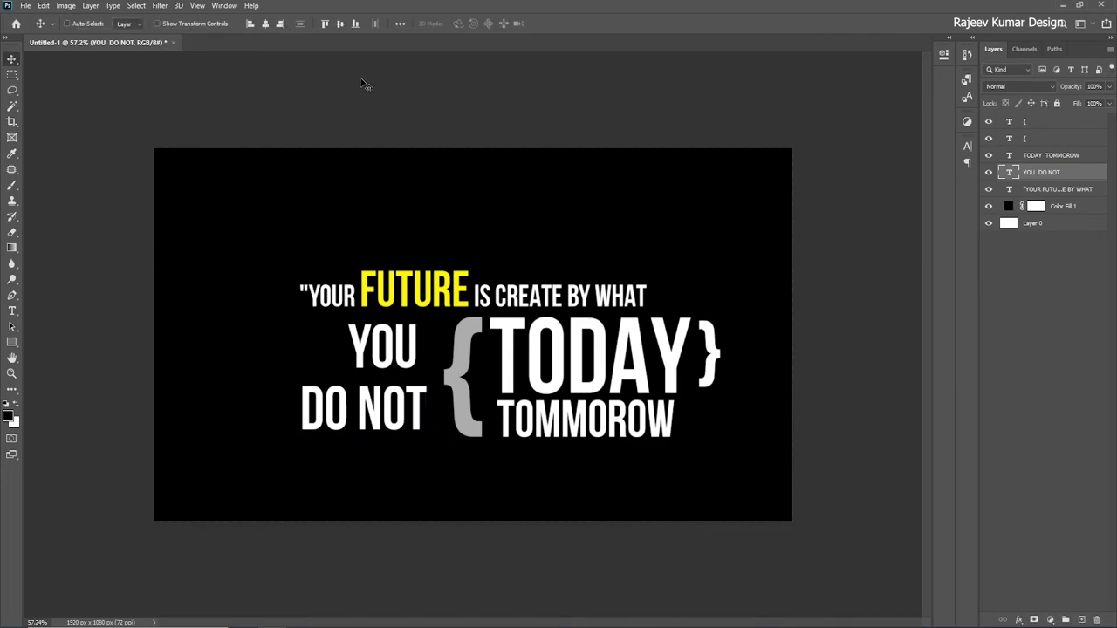
key(ctrl+r)
drag(408, 63, 529, 444)
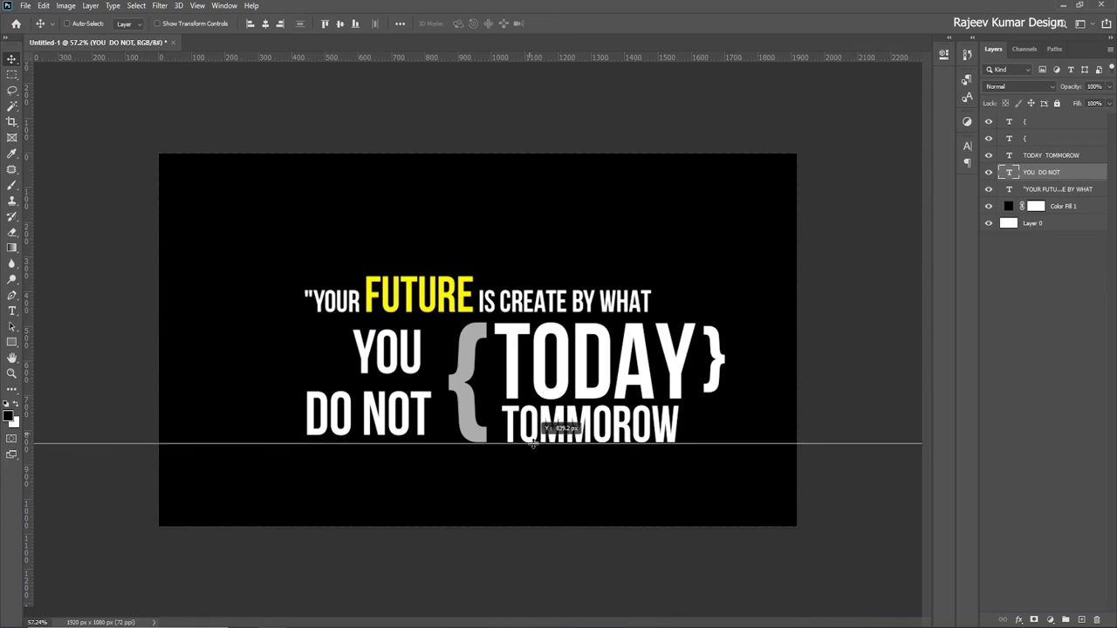
- Place a guide at TOMMOROW's bottom, then move and rescale YOU DO NOT to rest on it
drag(529, 444, 529, 443)
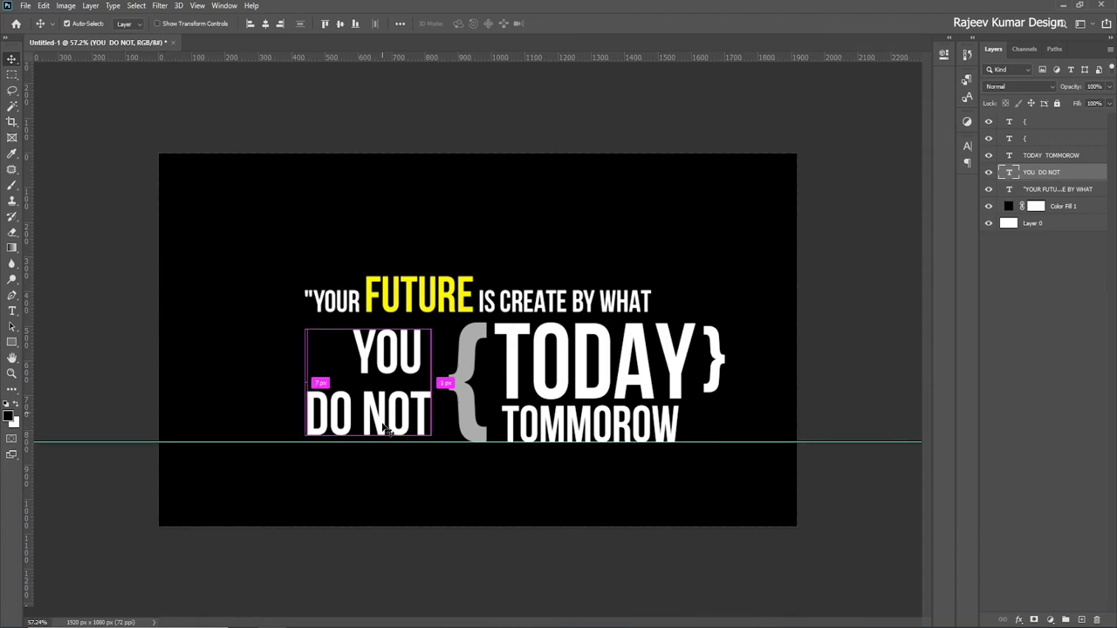
drag(383, 427, 384, 433)
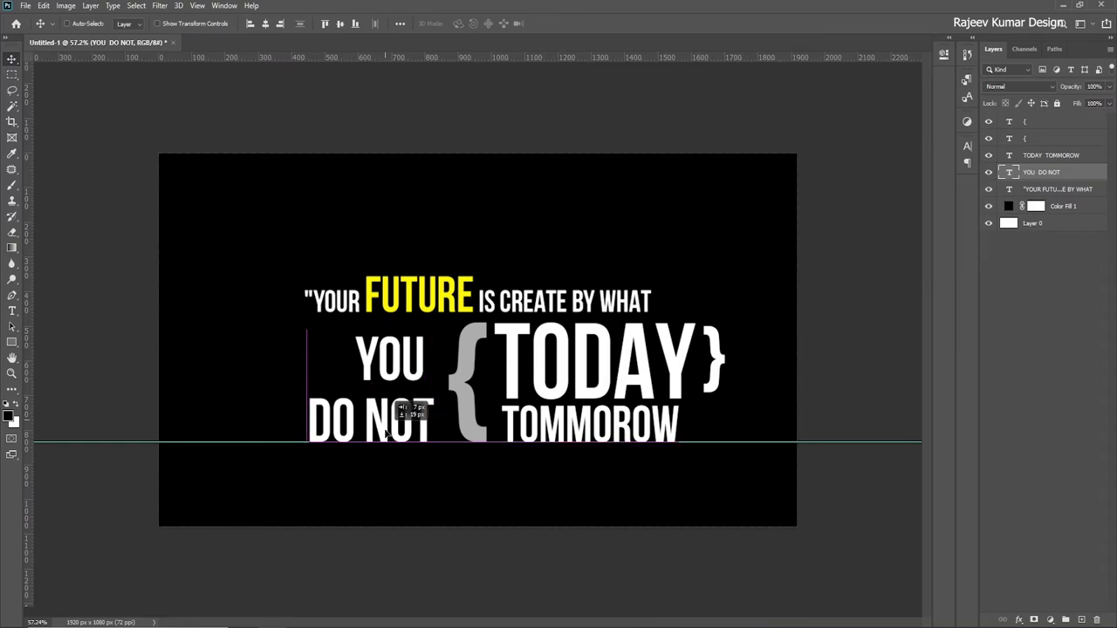
key(ctrl+t)
drag(305, 332, 285, 334)
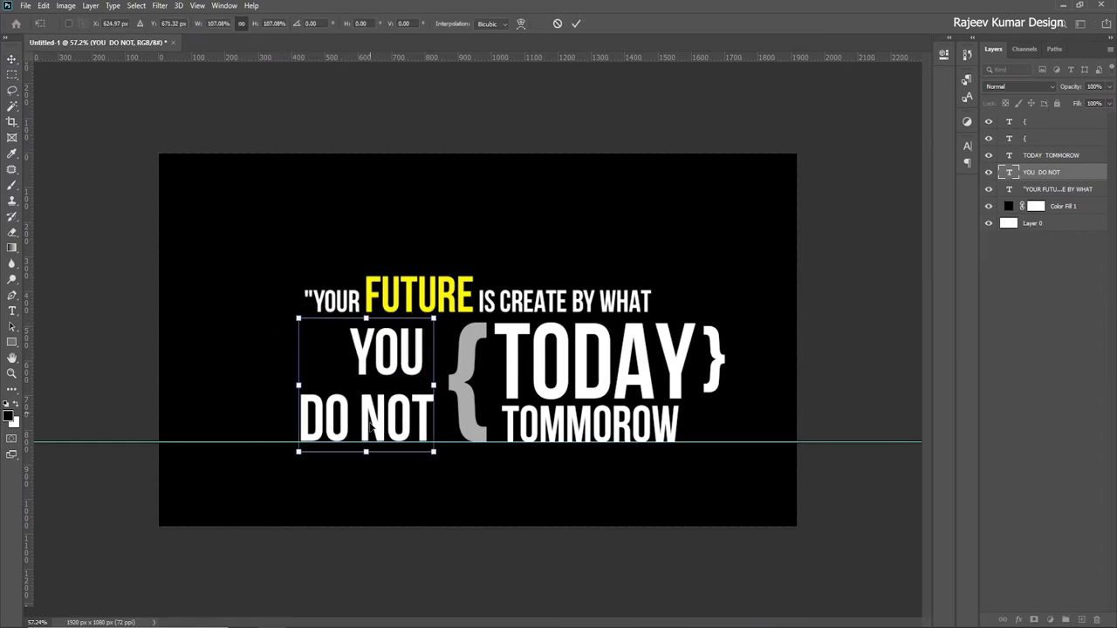
key(Return)
- Edit the text to read YOU DO above NOT, removing the trailing space after DO
double_click(330, 418)
click(301, 420)
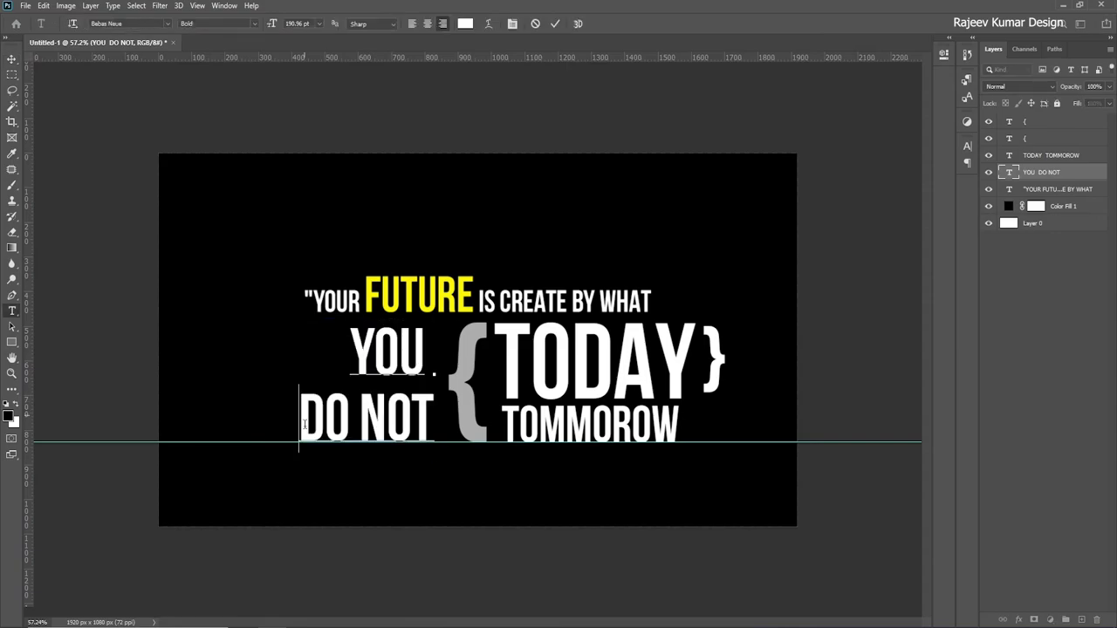
key(BackSpace)
click(358, 349)
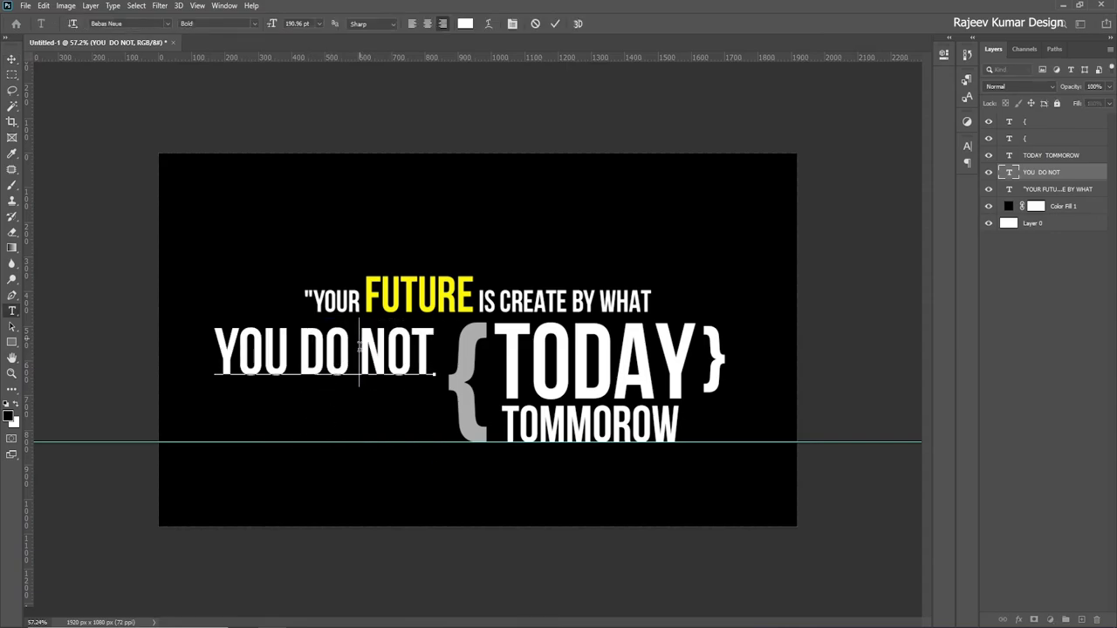
key(Return)
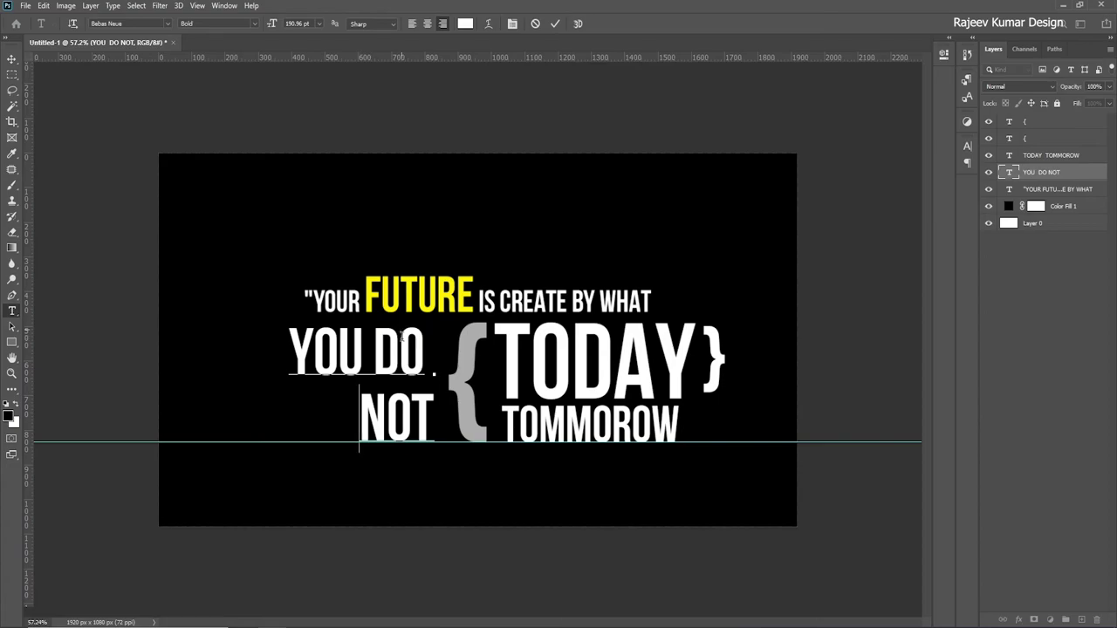
click(427, 343)
key(BackSpace)
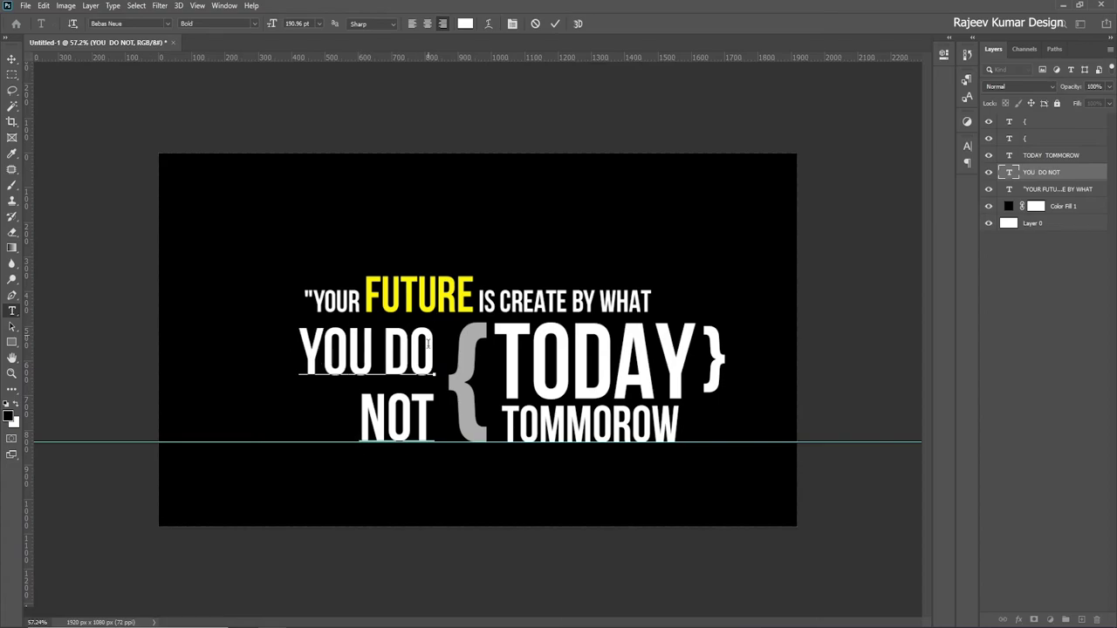
click(13, 59)
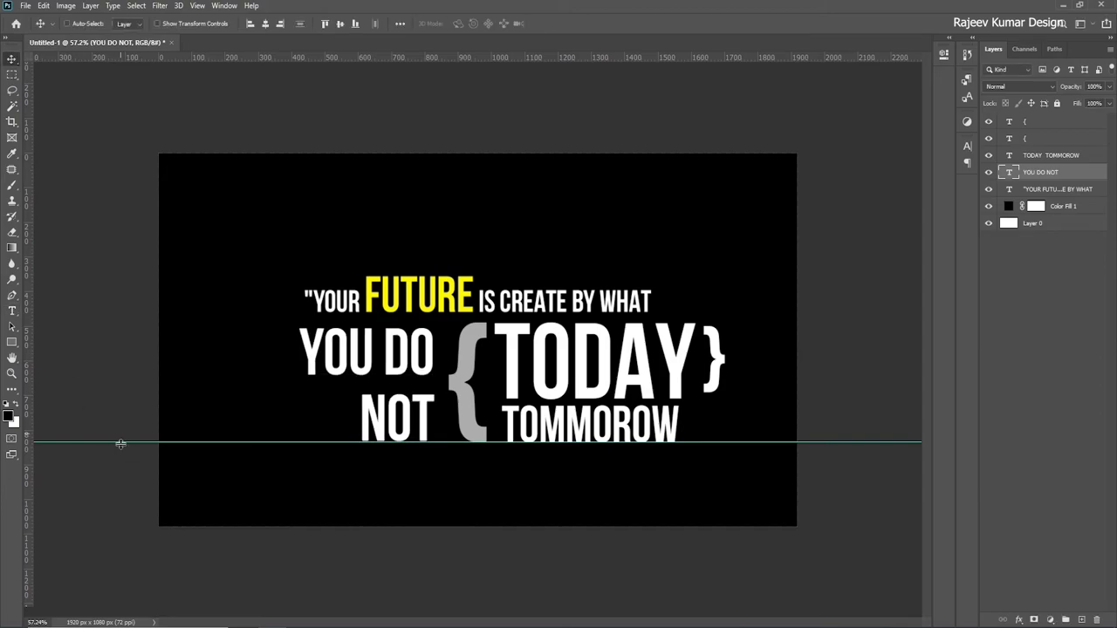
- Add a guide at TODAY's top and scale YOU DO NOT about 105% to fill between the guides
drag(121, 444, 512, 322)
key(ctrl)
key(ctrl+t)
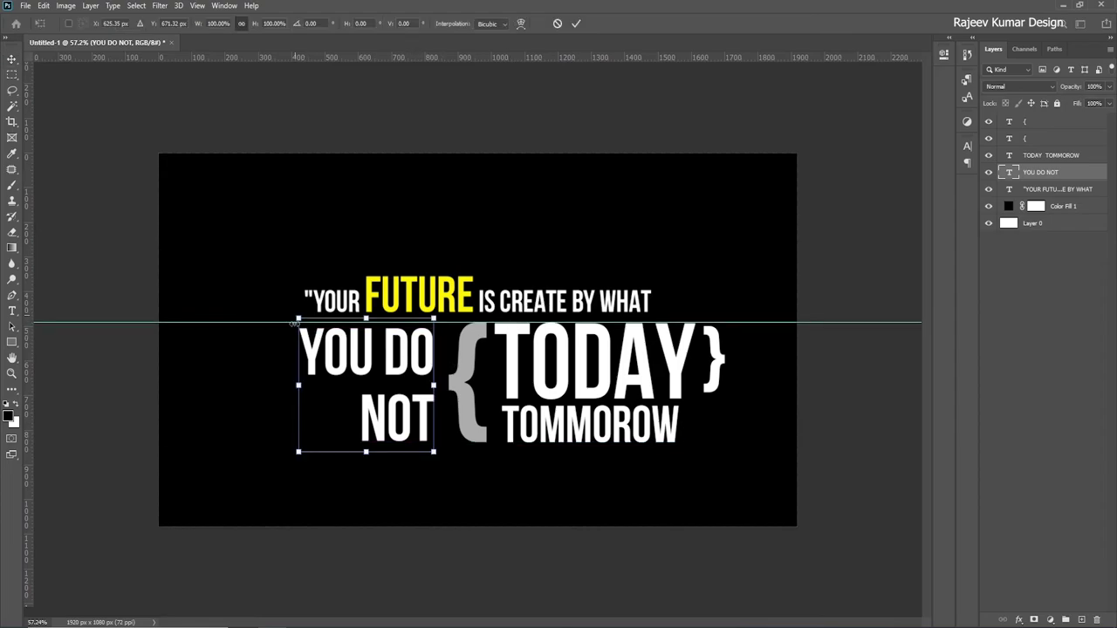
mouse_move(299, 327)
mouse_down()
mouse_move(289, 309)
mouse_move(371, 107)
mouse_move(505, 54)
mouse_up()
key(Return)
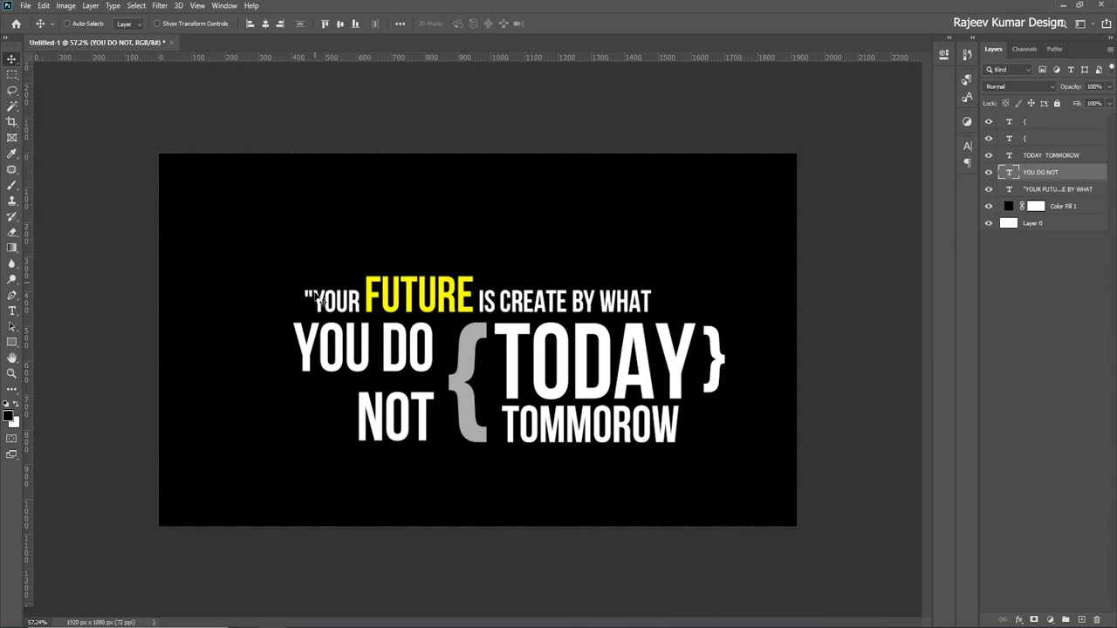
- Add a closing quotation mark after TOMMOROW and color that line the brace gray #acacac
double_click(679, 426)
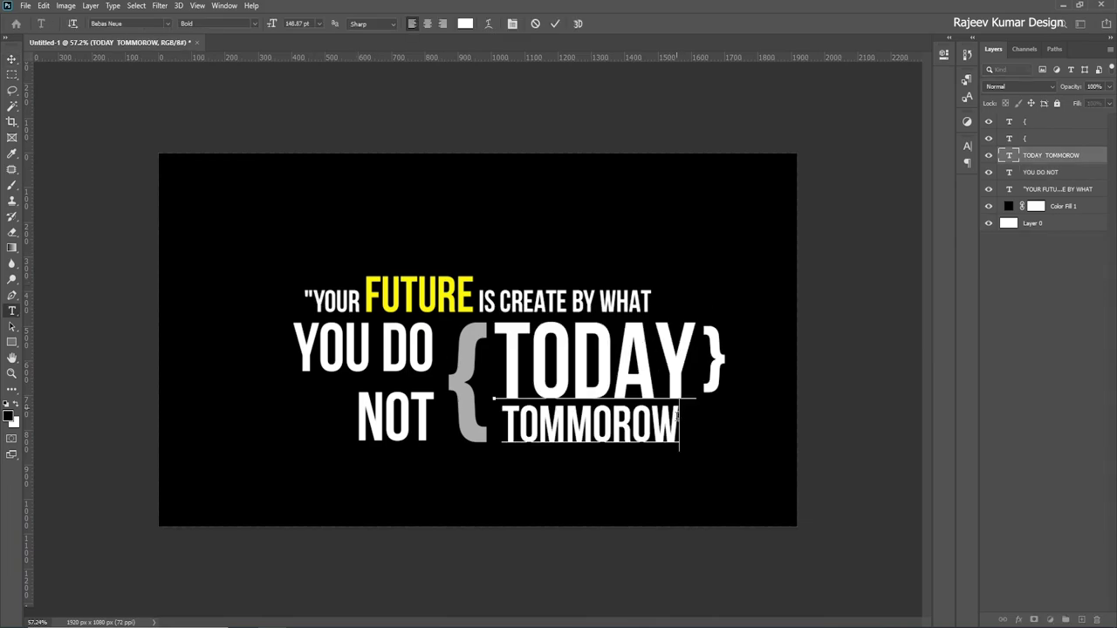
text(")
double_click(506, 422)
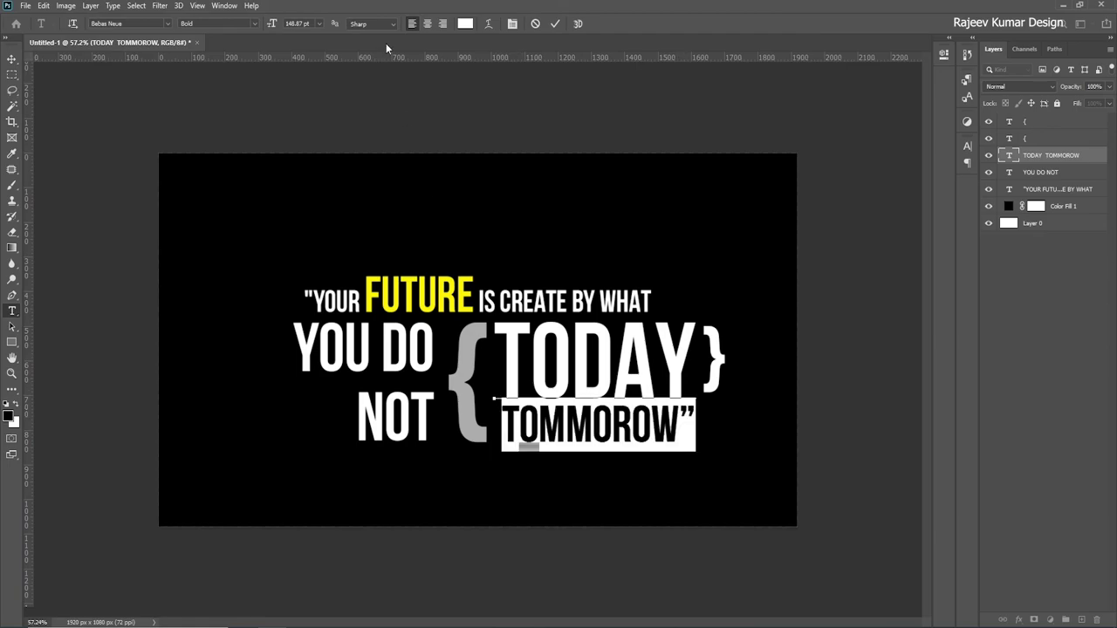
click(468, 26)
click(469, 367)
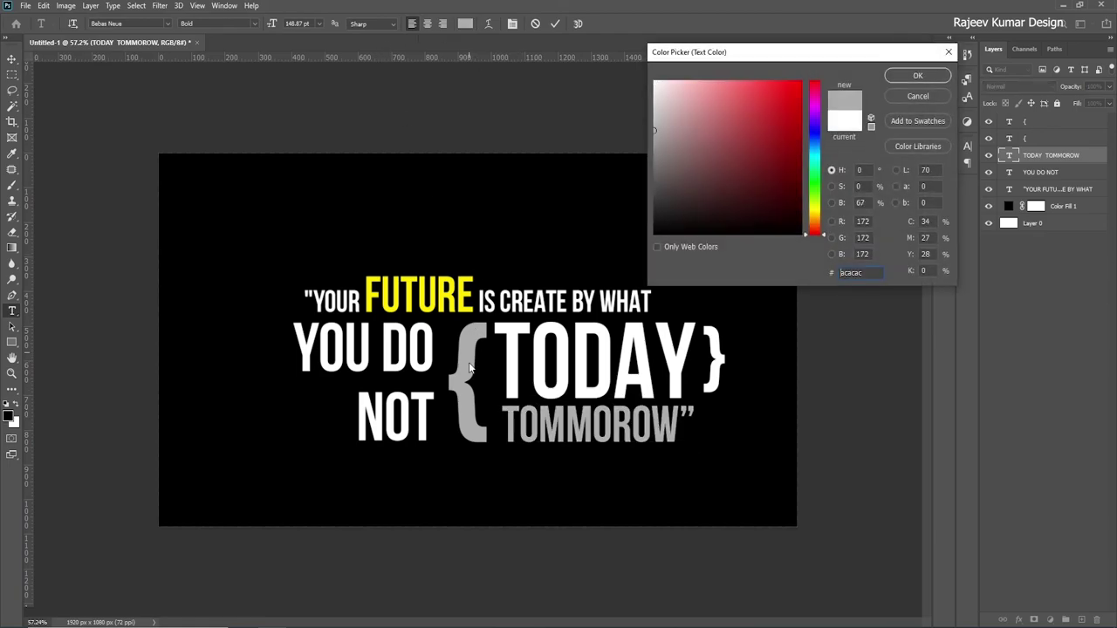
click(917, 76)
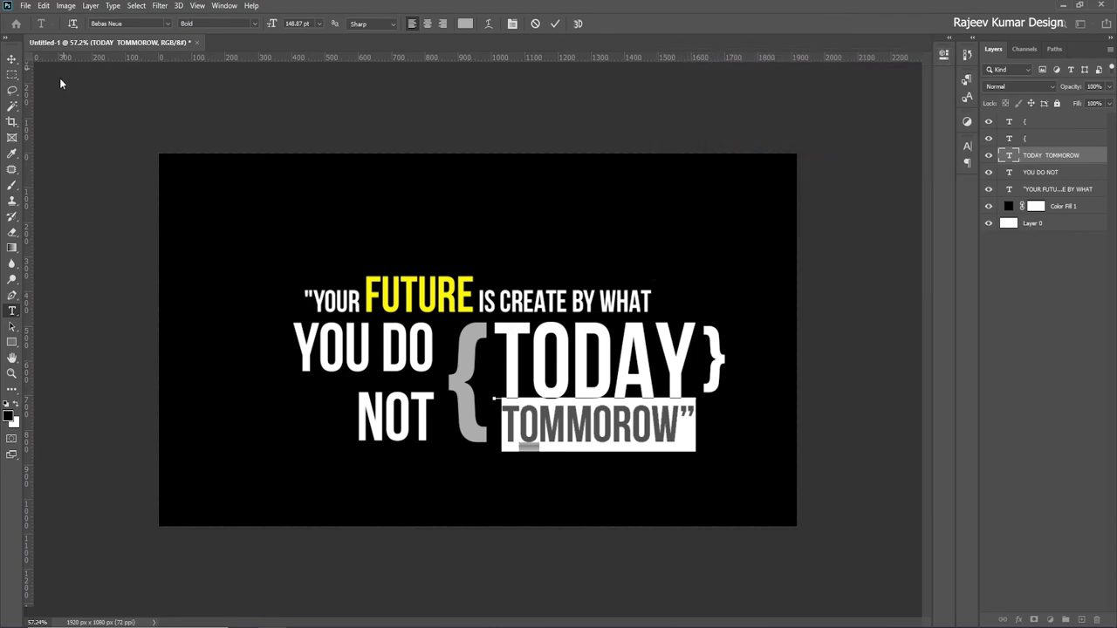
click(11, 59)
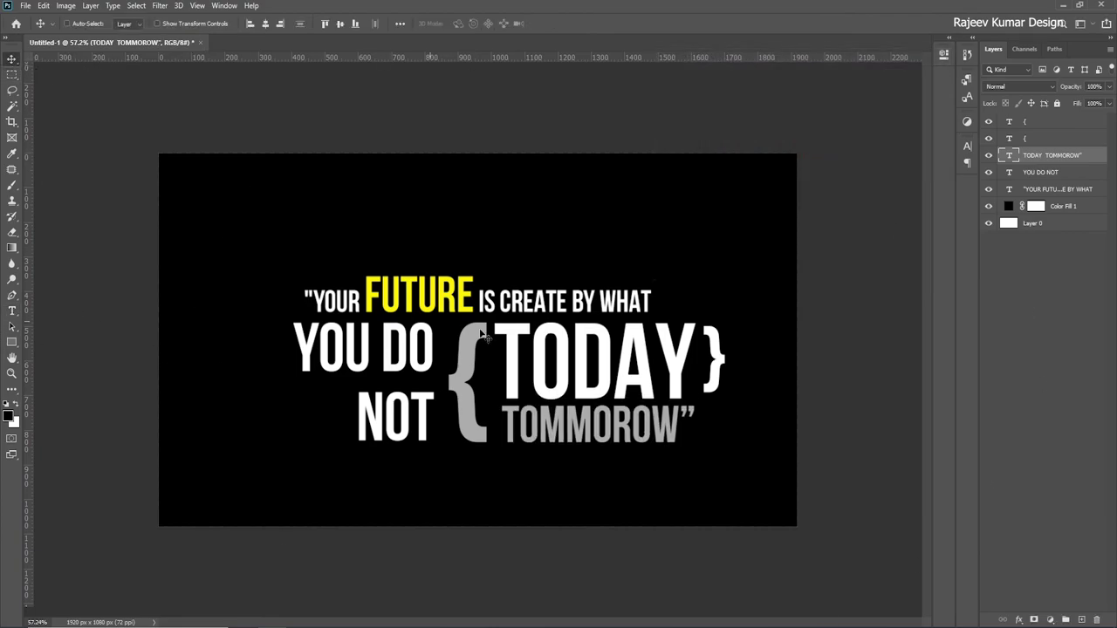
click(1045, 125)
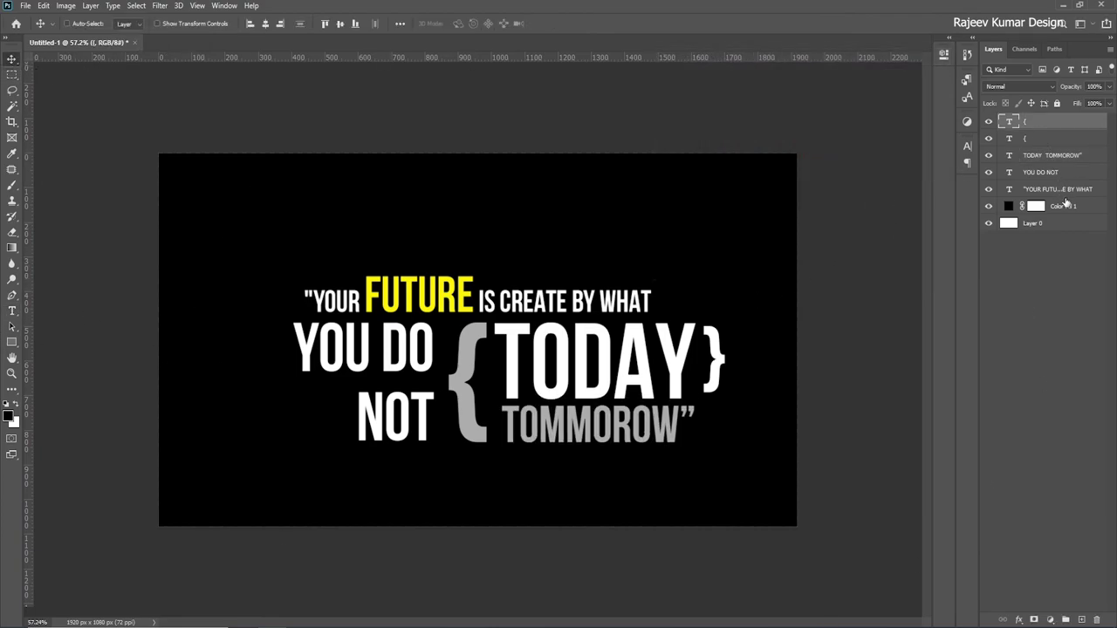
- Group the five text and brace layers together and name the group Typography
shift+click(1070, 194)
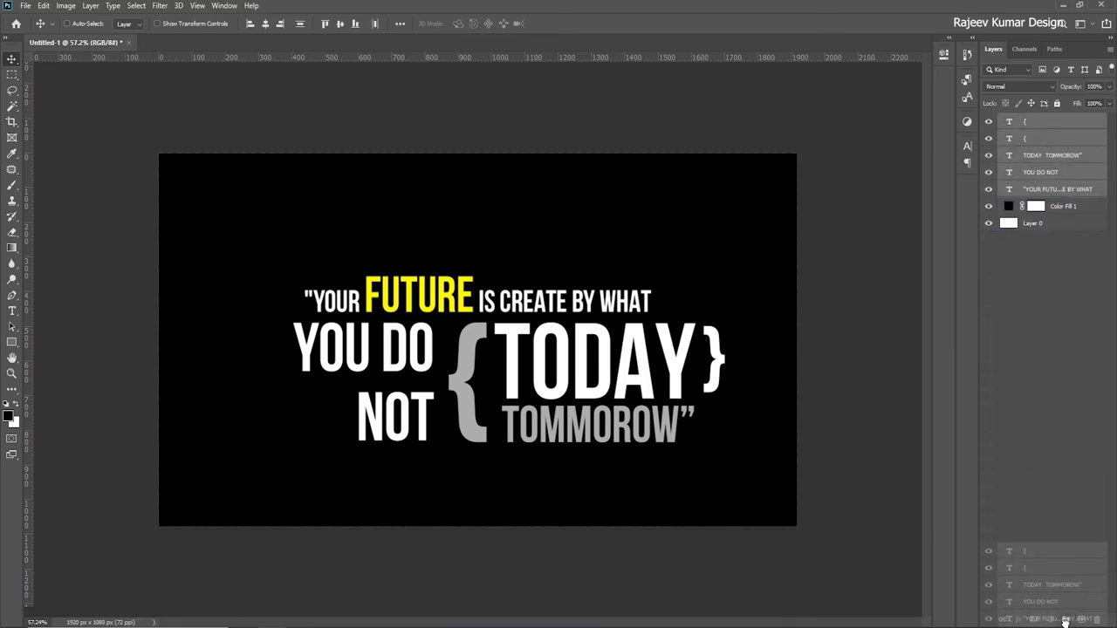
drag(1036, 157, 1066, 618)
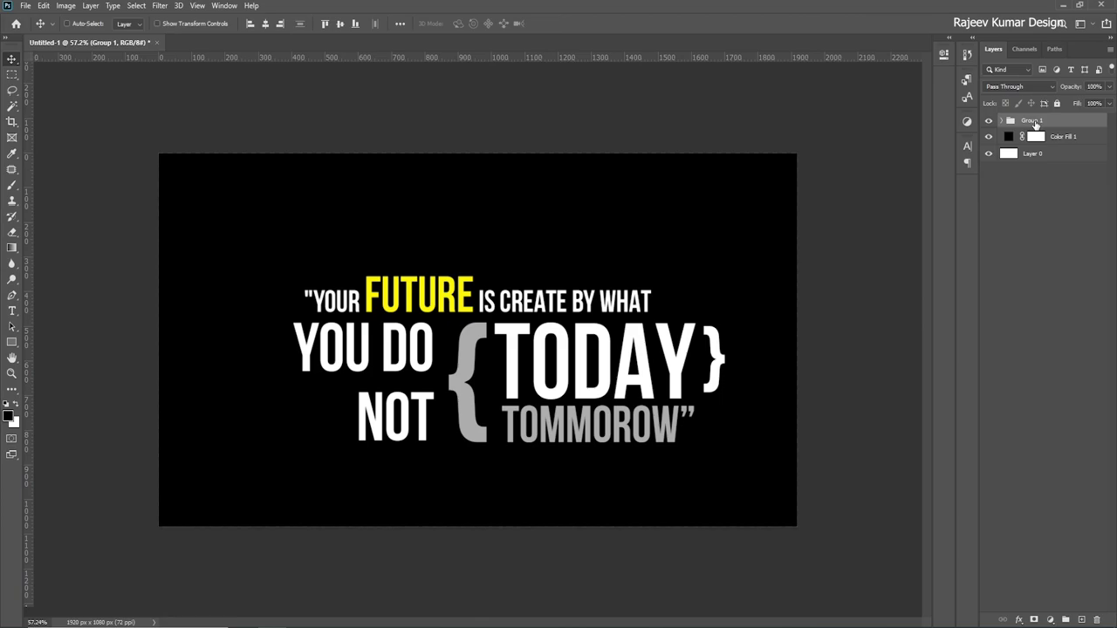
double_click(1034, 121)
text(ty)
click(844, 165)
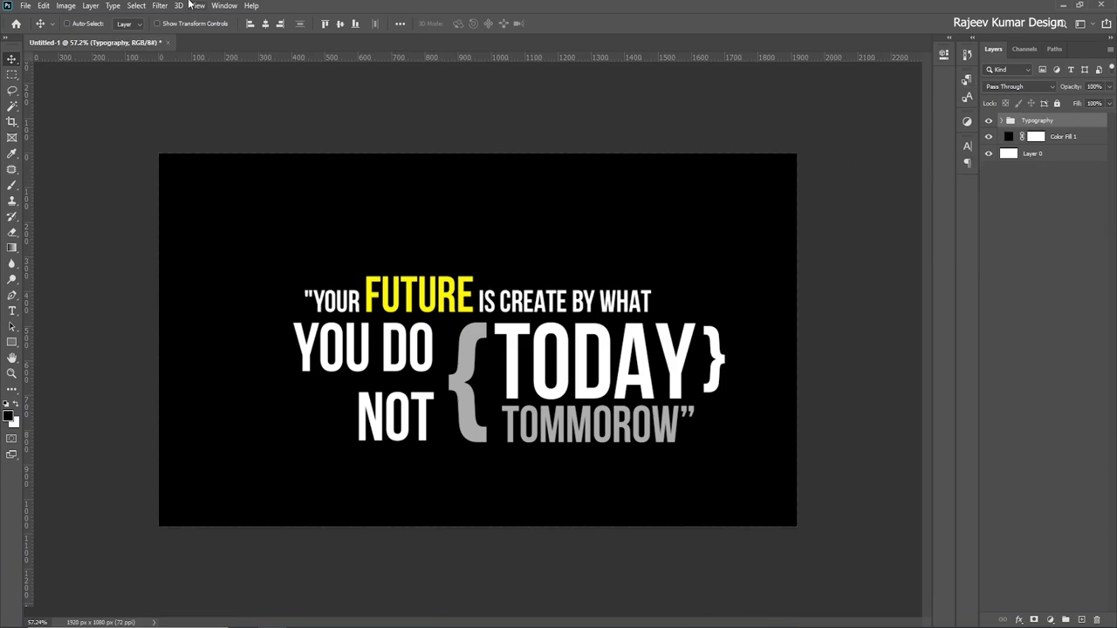
- Center the Typography group horizontally and vertically on the canvas
click(265, 24)
click(343, 24)
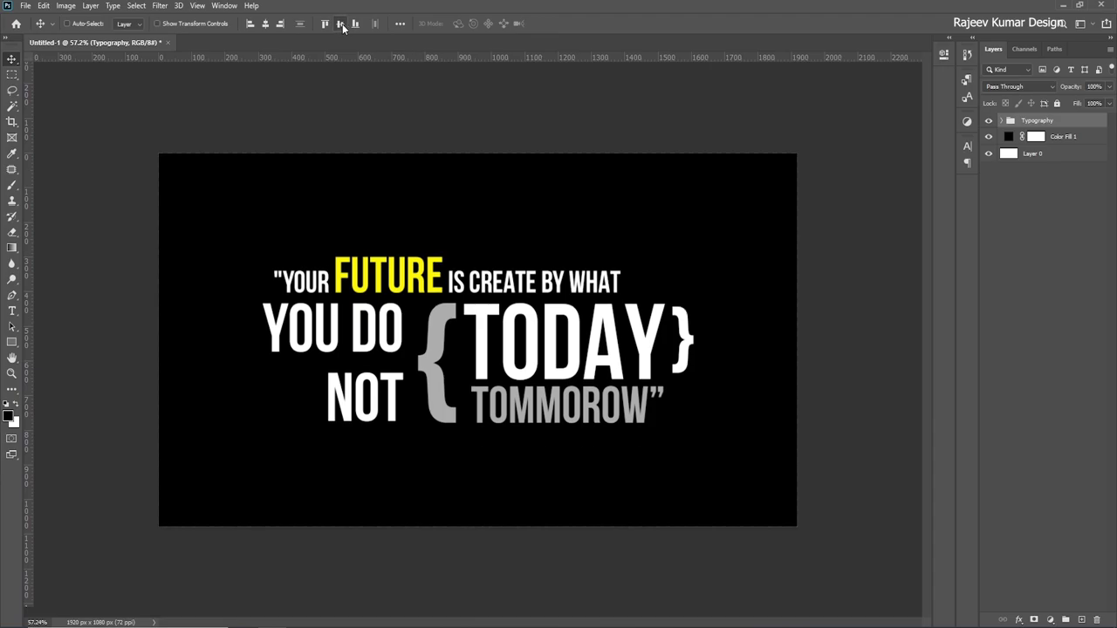
scroll(485, 279, up, 2)
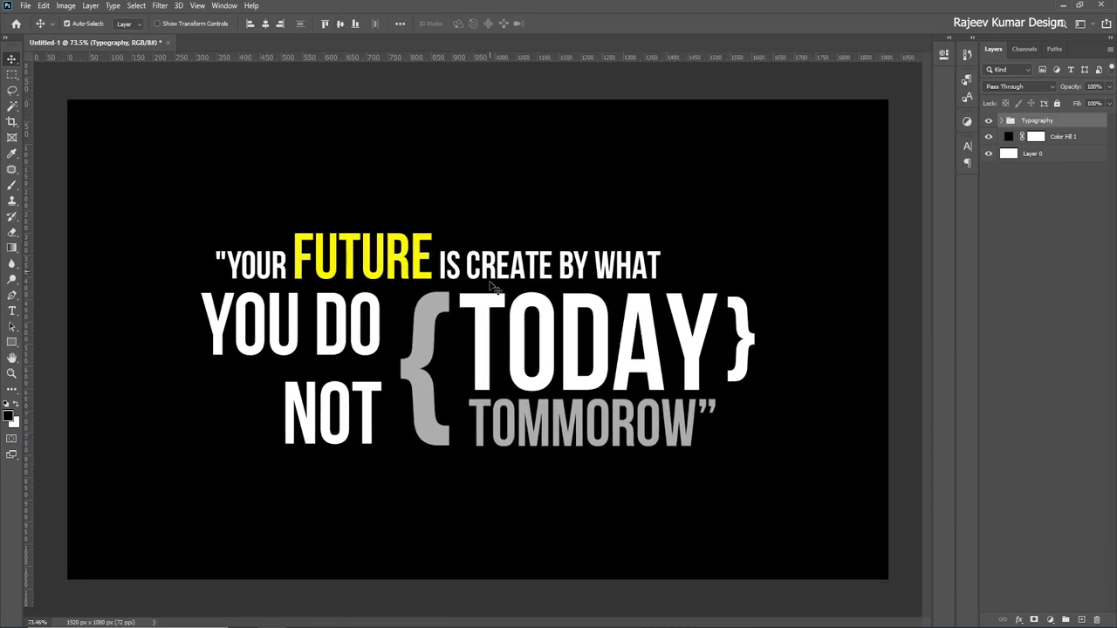
- Preview the finished quote in full-screen mode, zoomed in and framed
key(f)
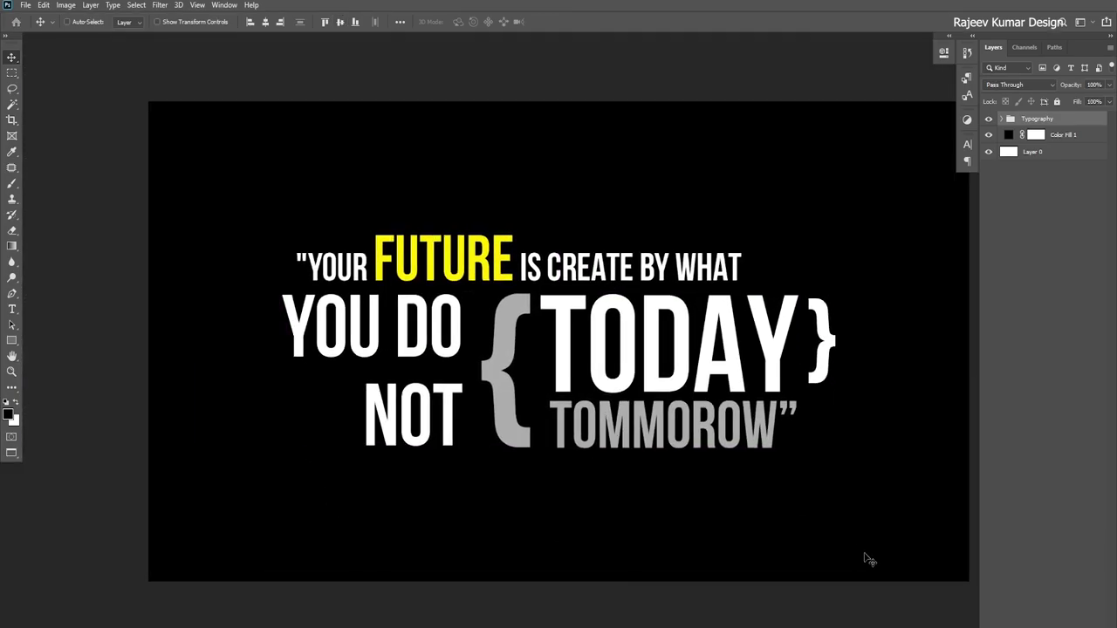
key(f)
click(857, 508)
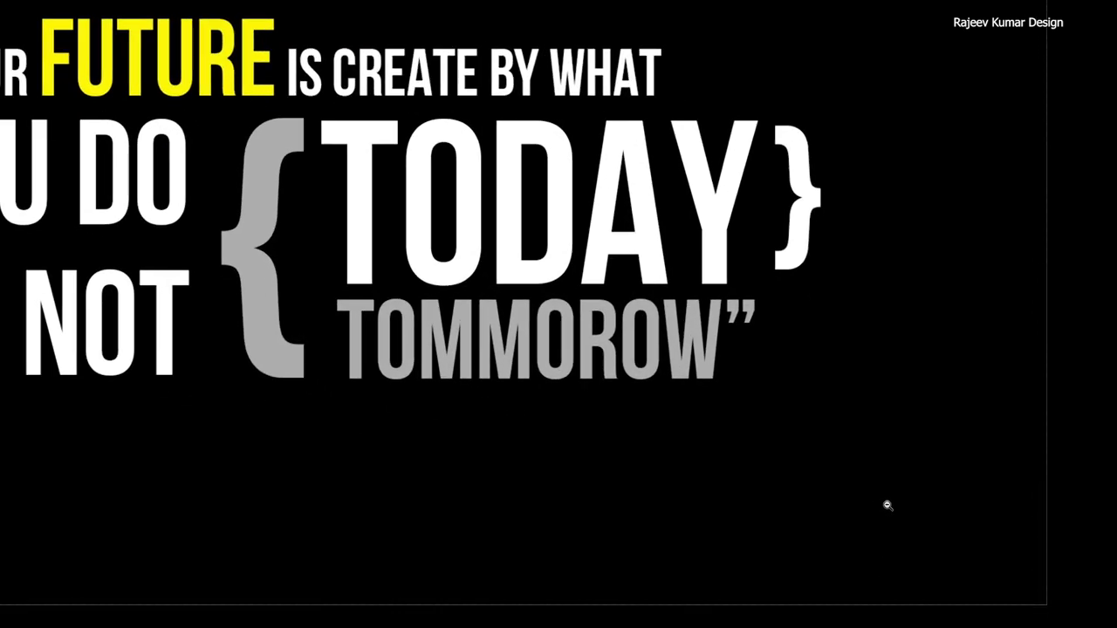
mouse_move(436, 288)
mouse_down()
mouse_move(462, 308)
mouse_move(499, 311)
mouse_up()
scroll(461, 308, up, 1)
scroll(488, 308, up, 2)
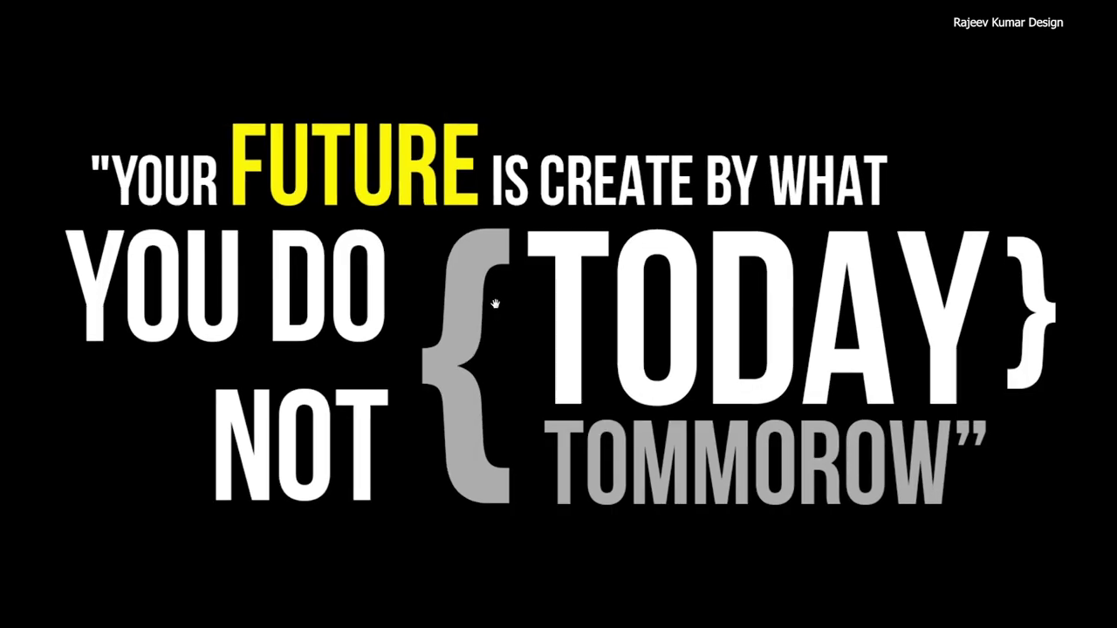